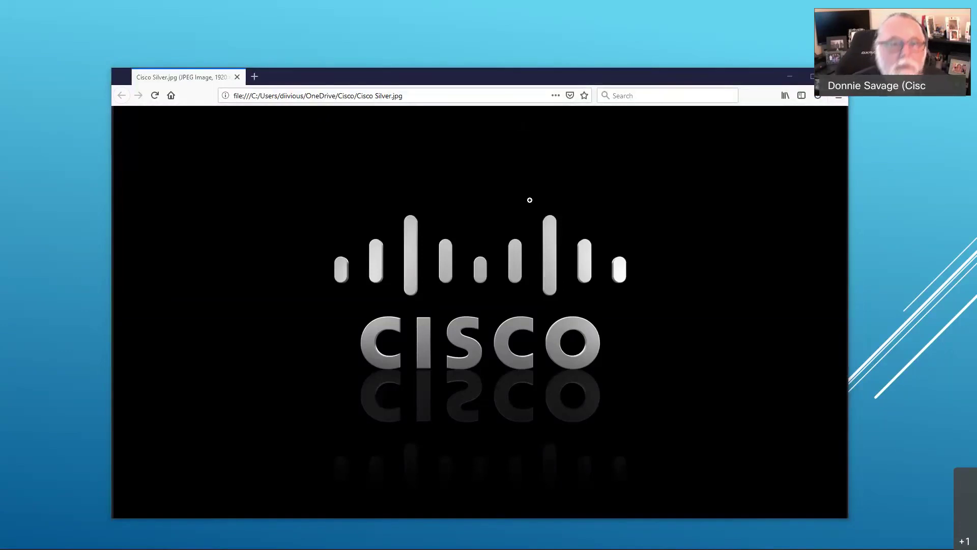
left_click(437, 93)
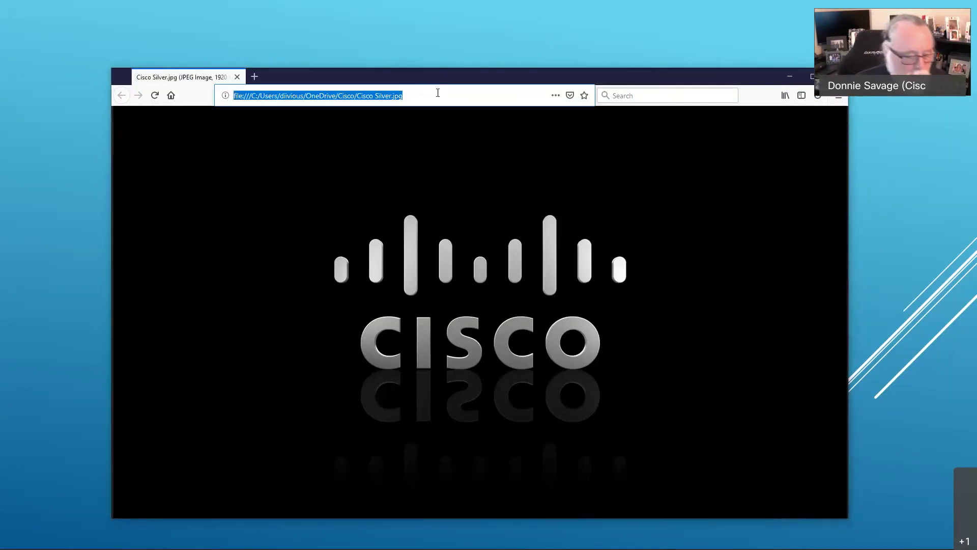
type("https")
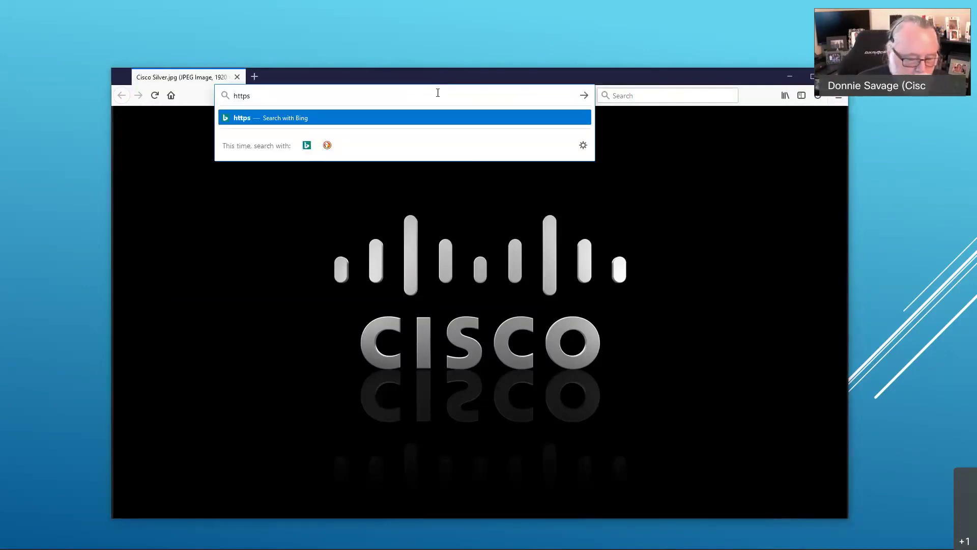
type("://204.")
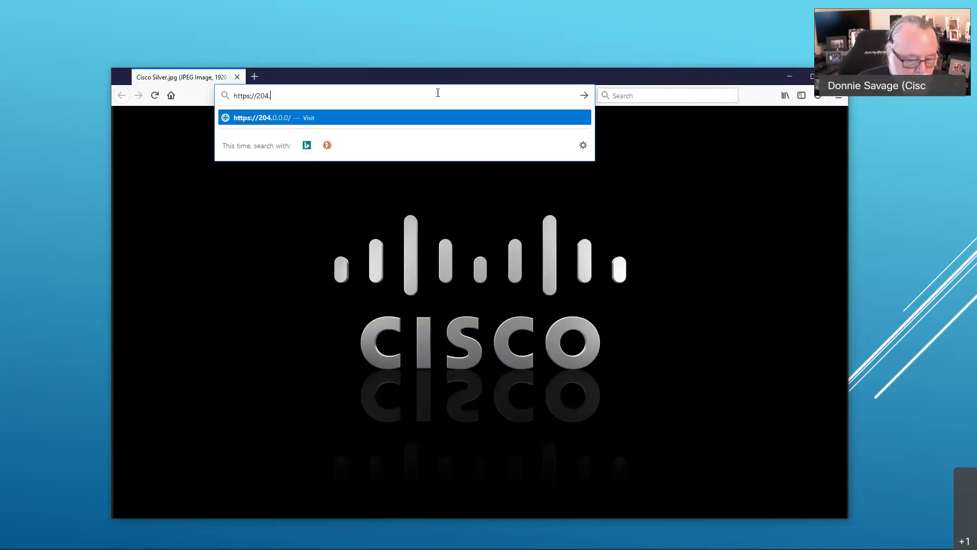
type("75.21")
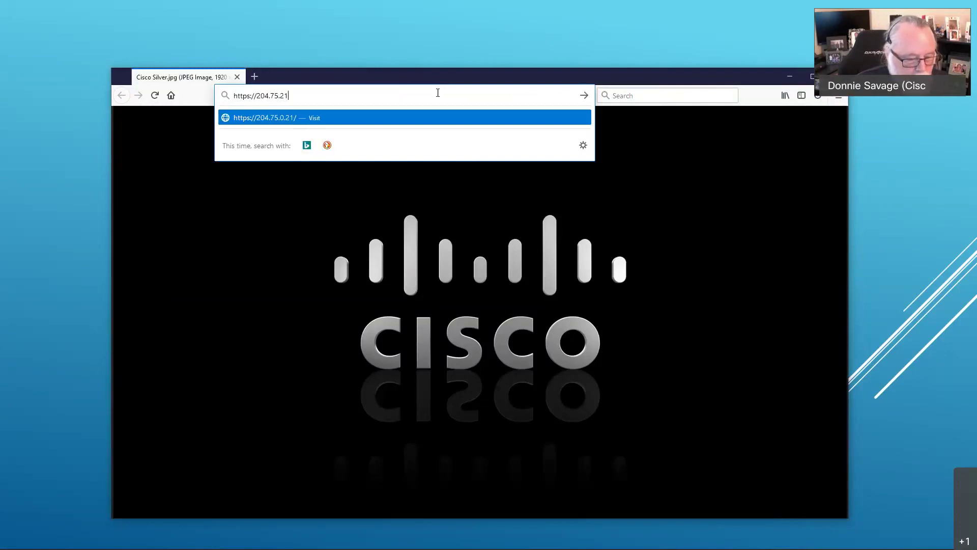
type("2.44:")
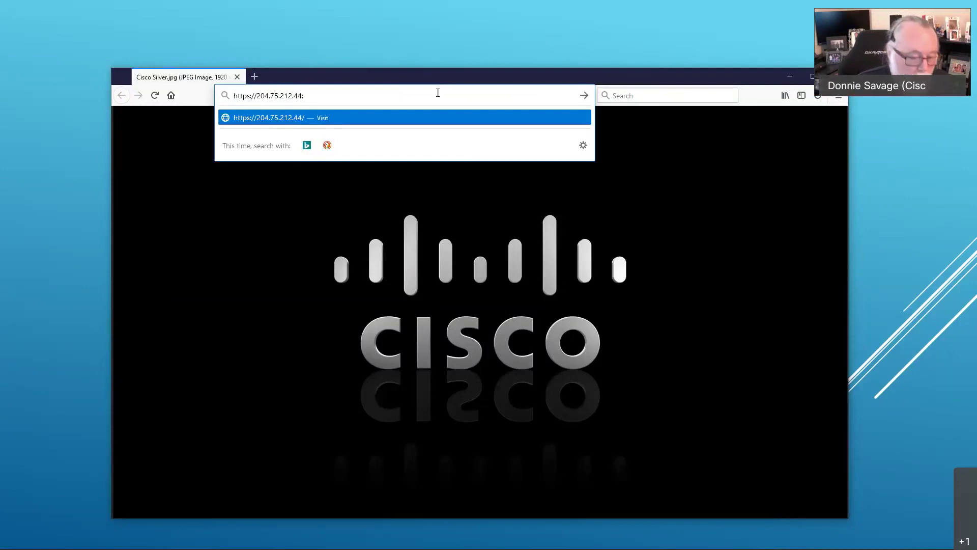
type("8443")
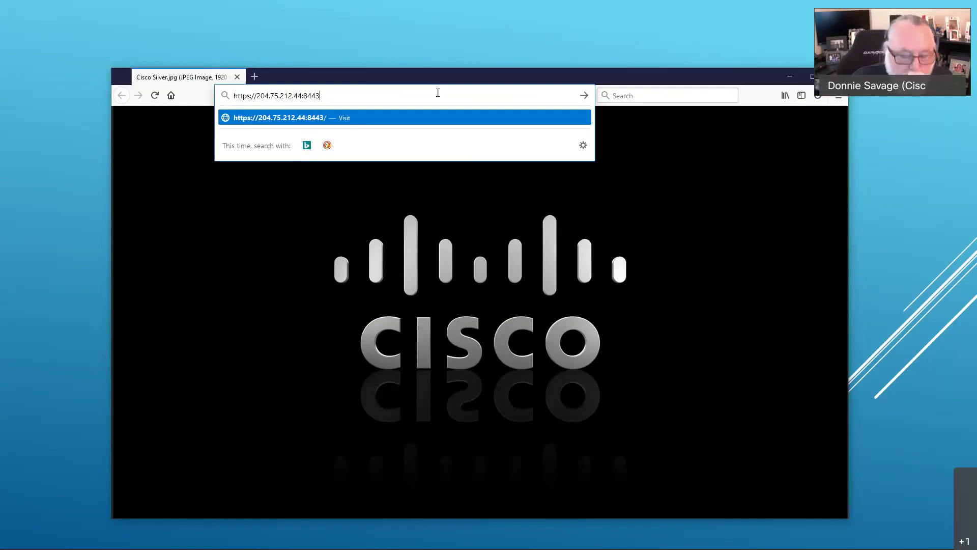
key("Return")
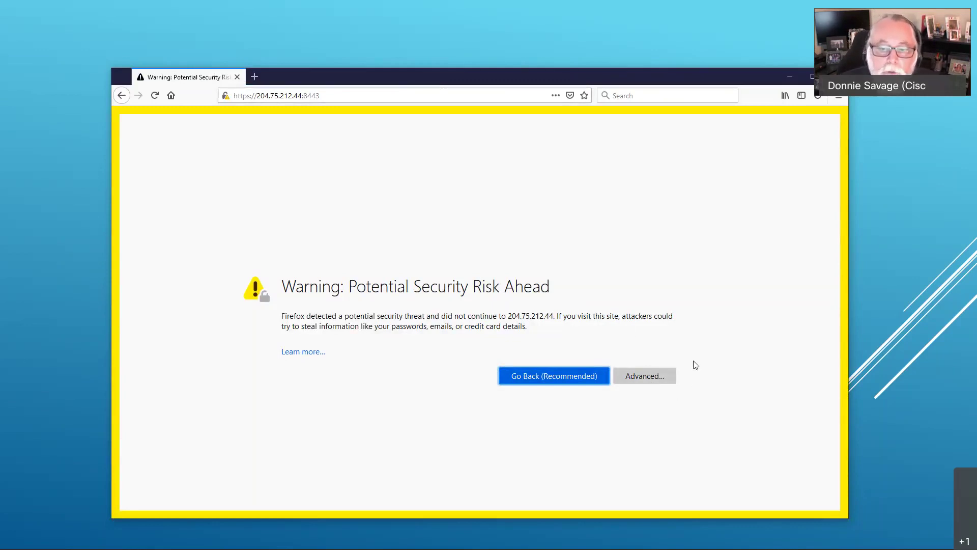
Step: Accept the self-signed certificate risk under Advanced to reach the On-Prem login page
left_click(662, 371)
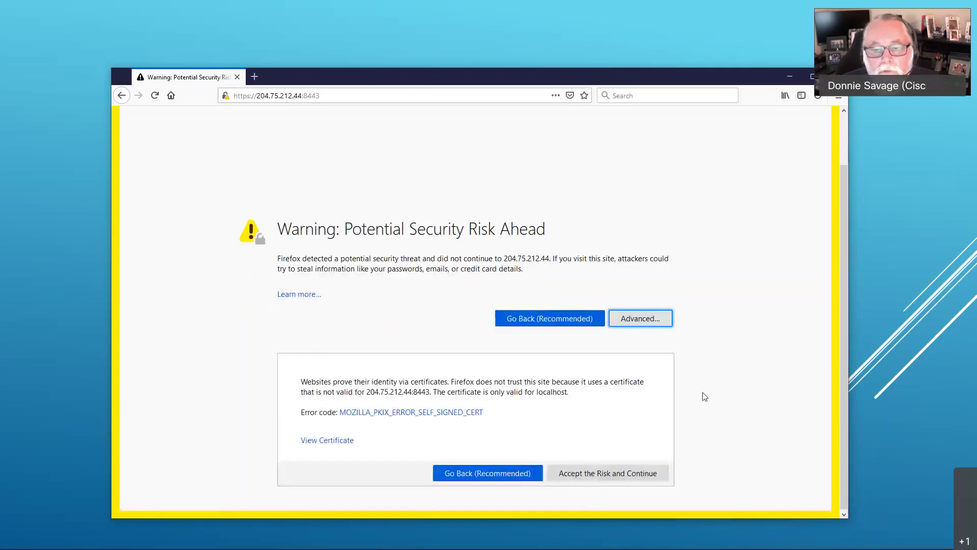
left_click(606, 475)
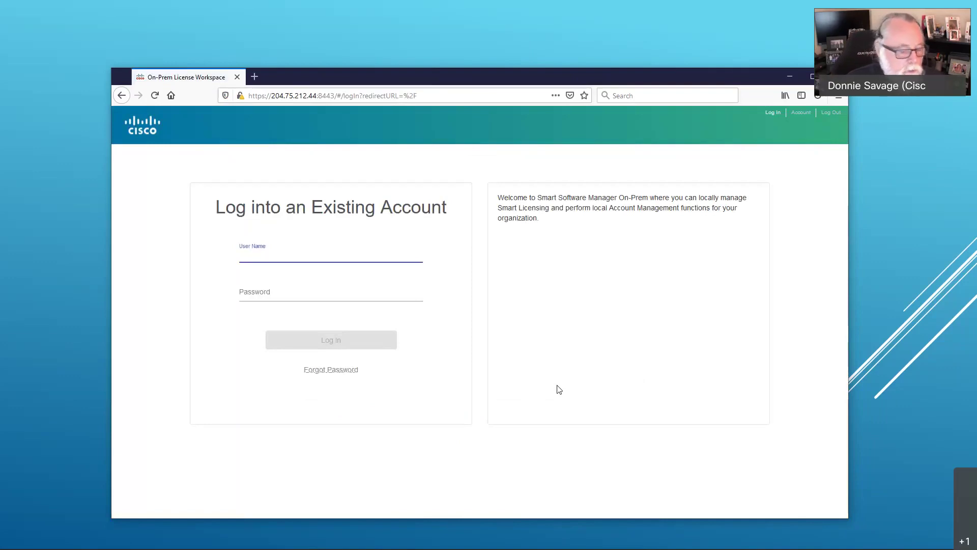
Step: Log in with user name admin and the admin password
type("a")
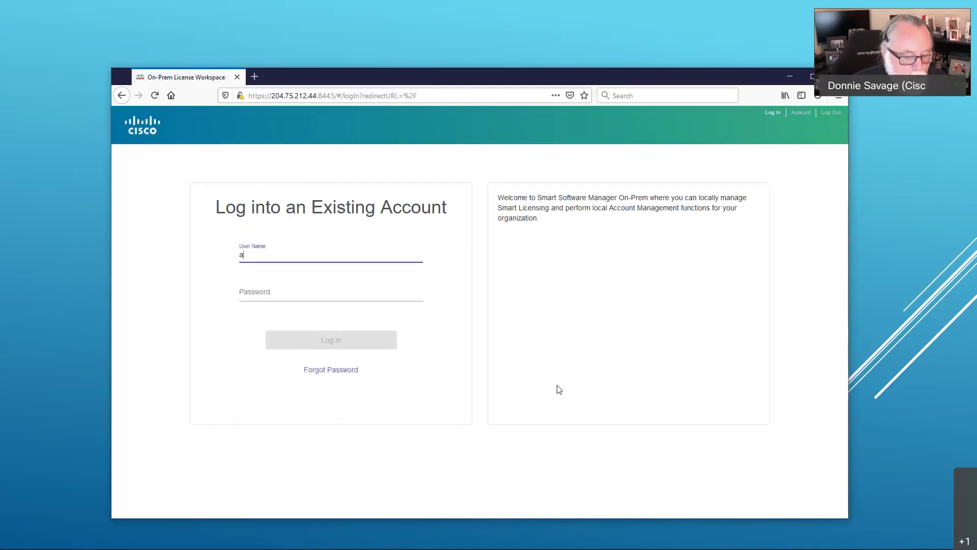
type("d")
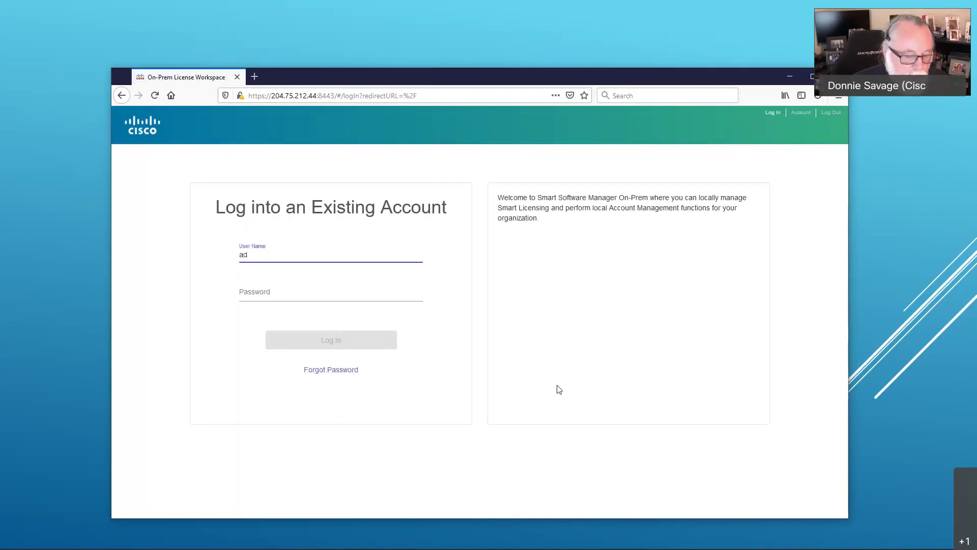
type("min")
key("Tab")
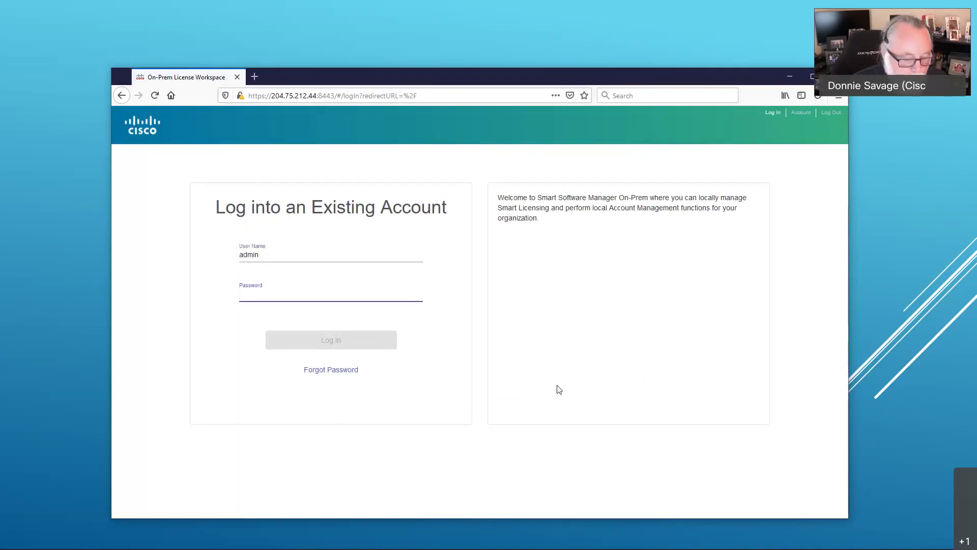
type("•••••••")
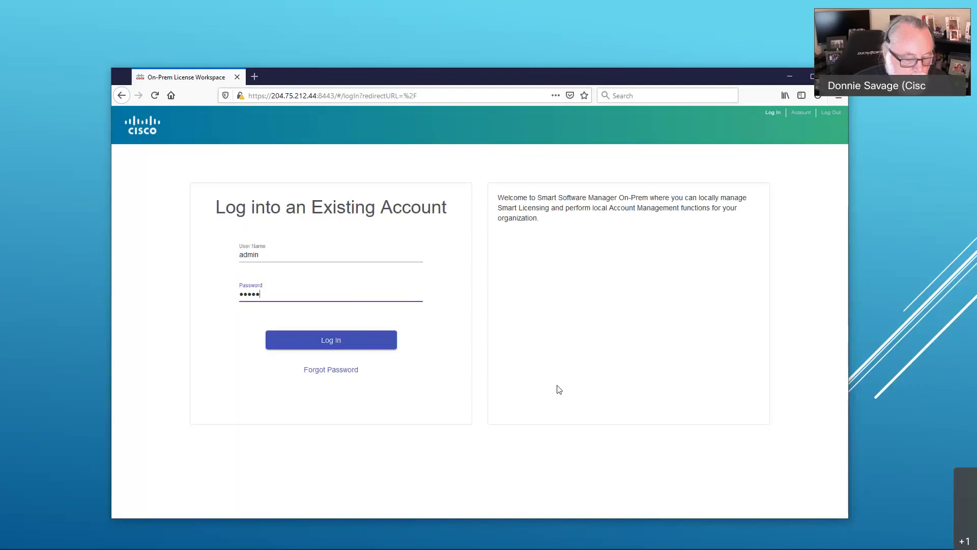
type("•••••••")
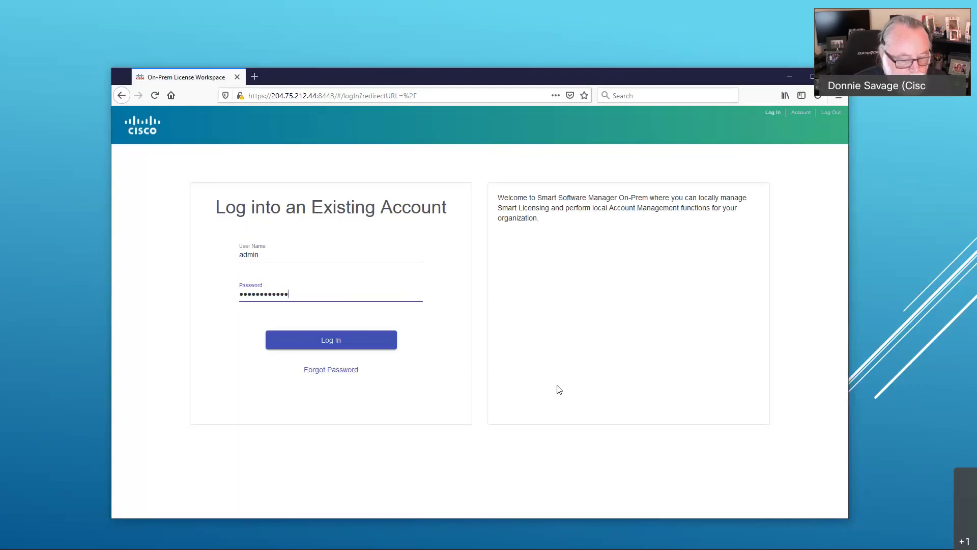
key("Return")
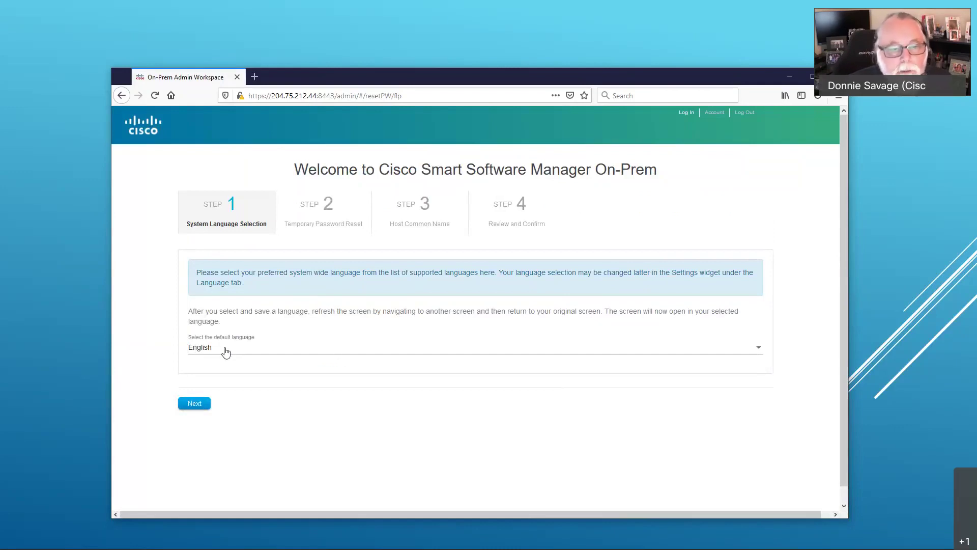
Step: Keep English as the language and enter the new admin password in both password fields
left_click(200, 406)
left_click(356, 368)
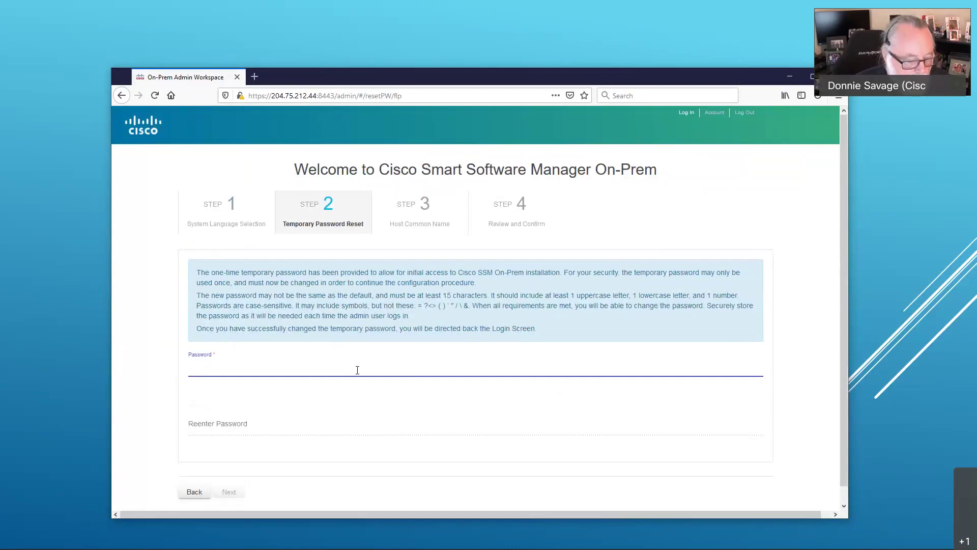
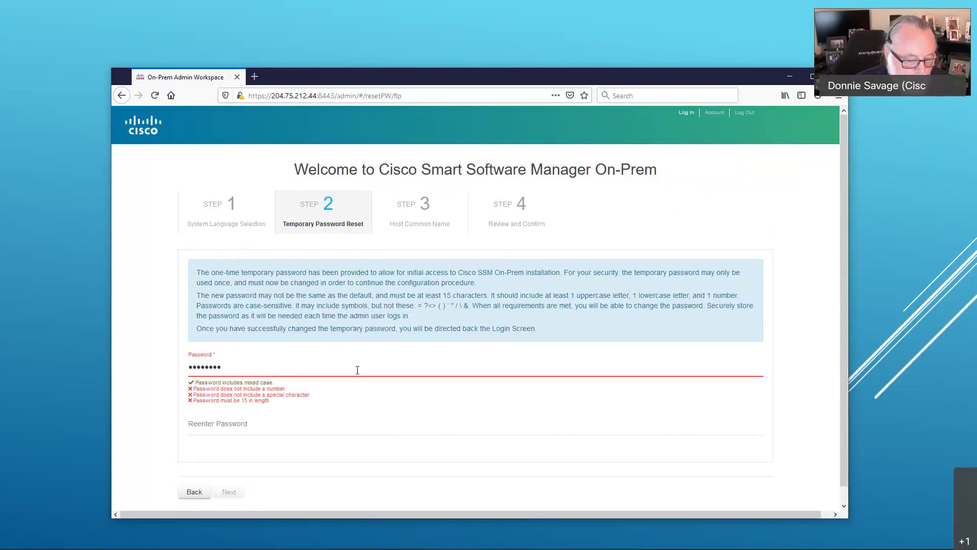
key("BackSpace")
key("BackSpace")
key("BackSpace")
key("BackSpace")
key("BackSpace")
key("BackSpace")
key("BackSpace")
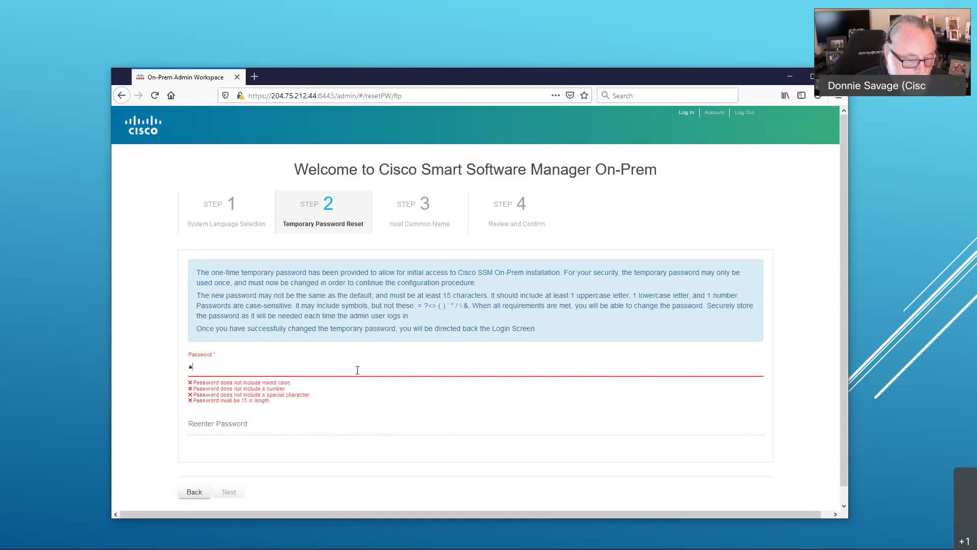
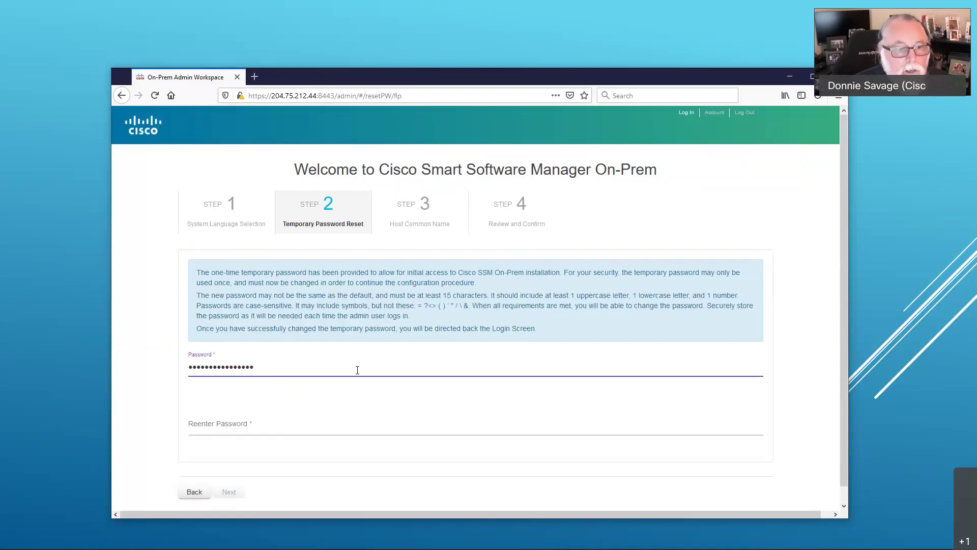
key("Tab")
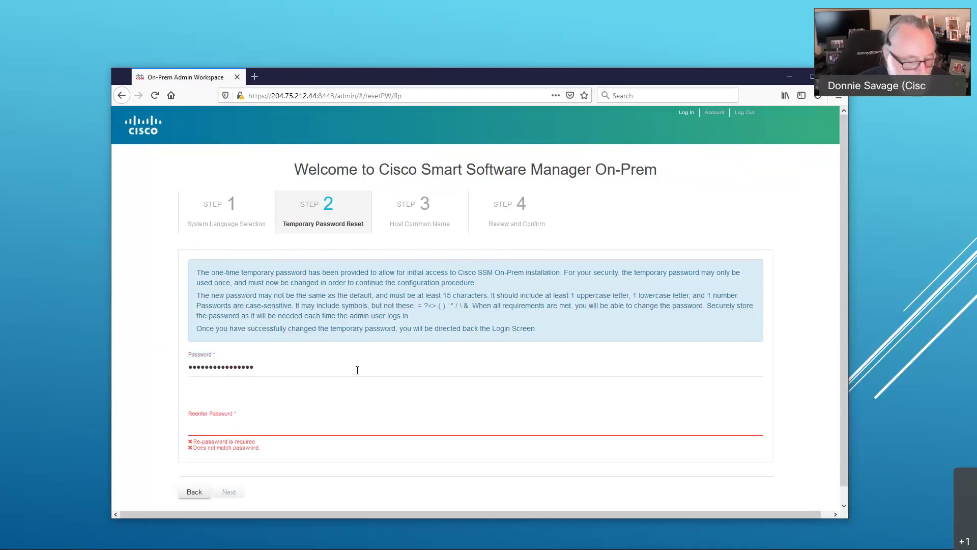
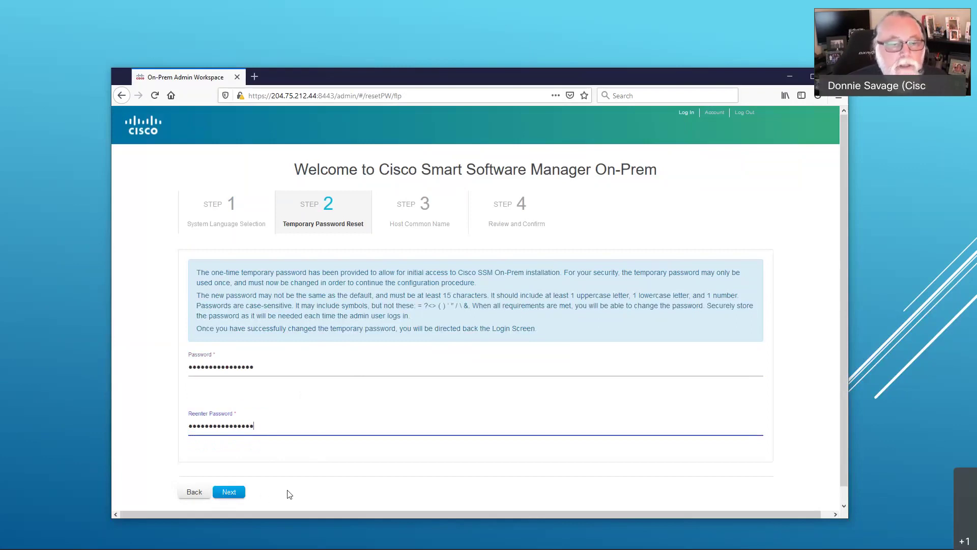
left_click(328, 472)
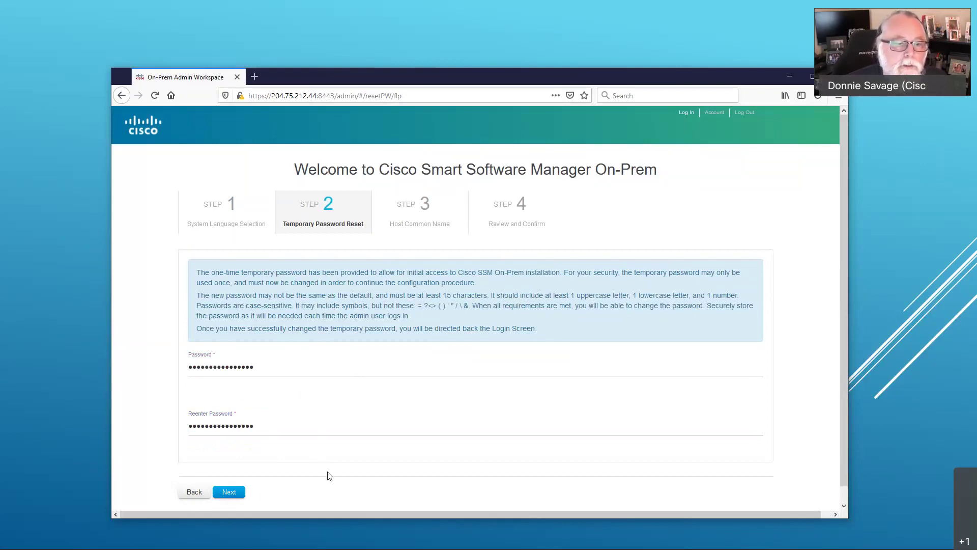
Step: Accept 204.75.212.44 as the host common name and continue to Review and Confirm
left_click(240, 494)
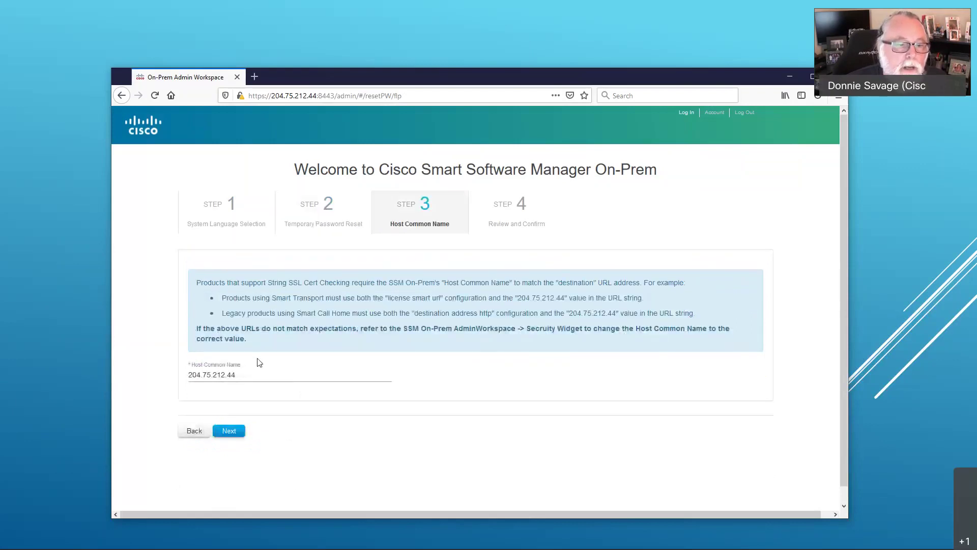
mouse_move(219, 376)
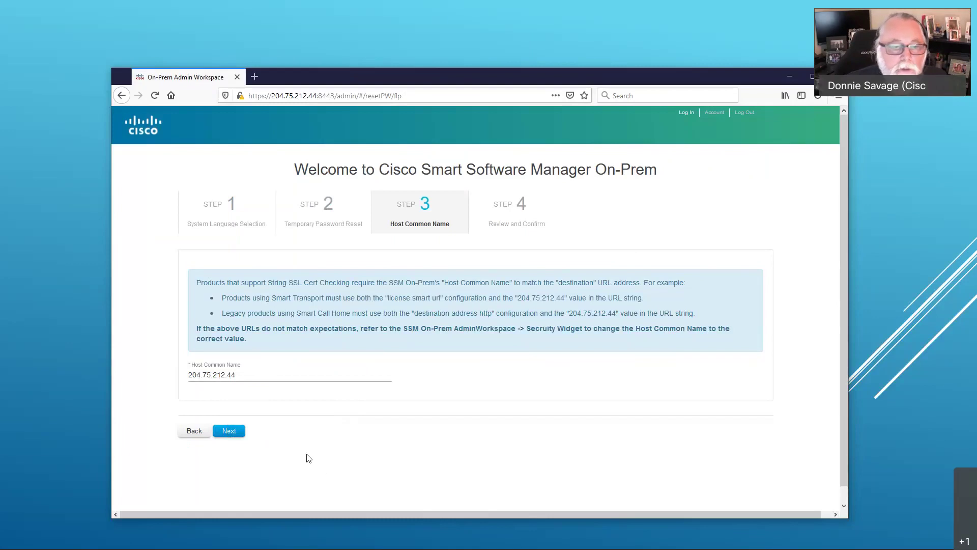
left_click(226, 433)
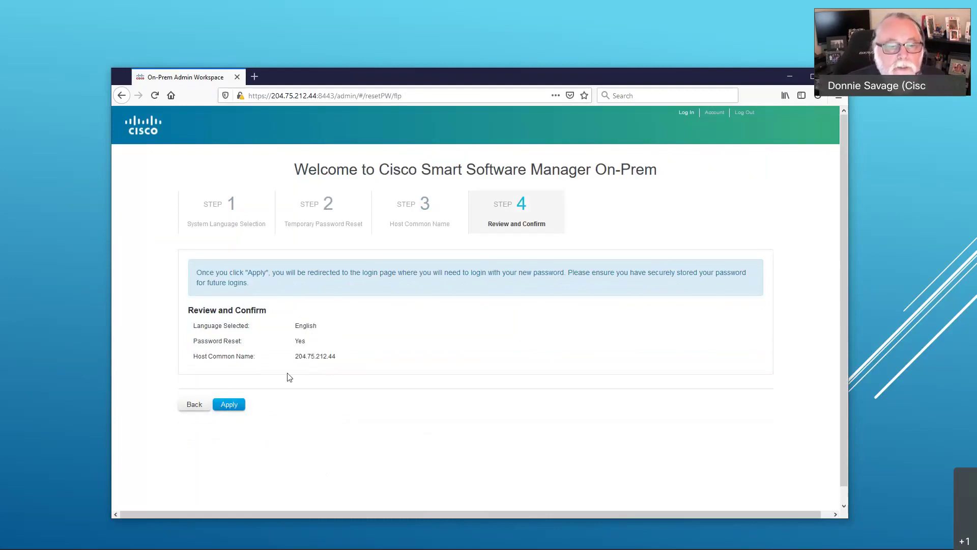
Step: Confirm the initial setup, then log back in as admin with the new password
left_click(239, 407)
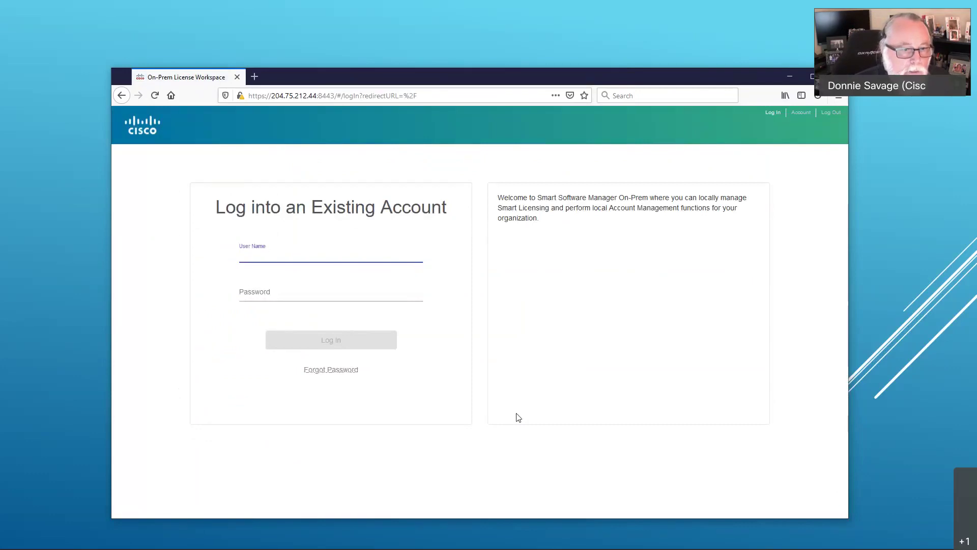
type("admin")
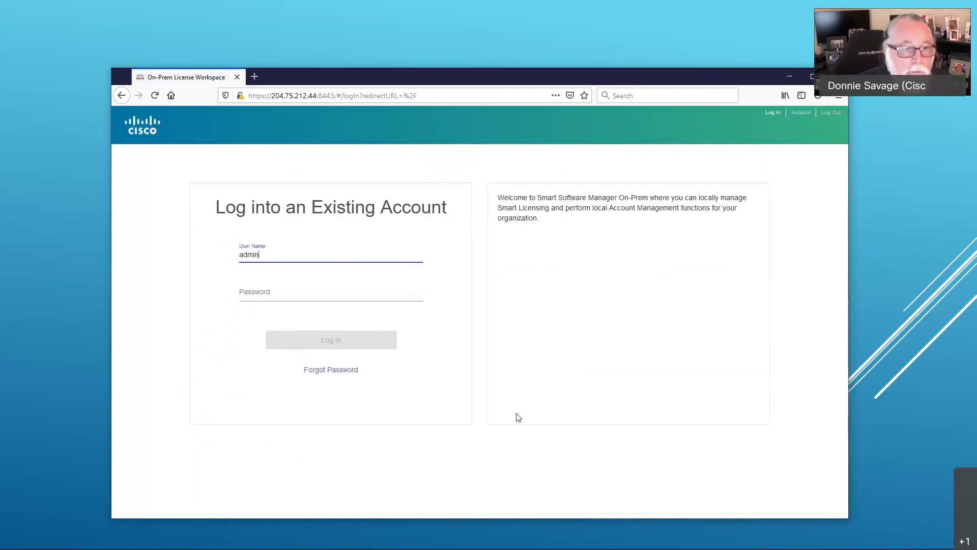
key("Tab")
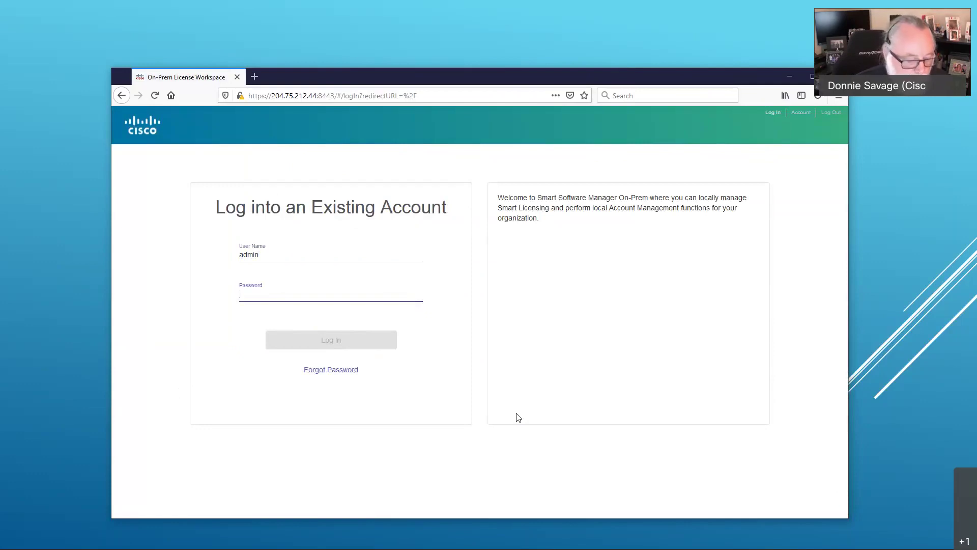
type("•••••••••")
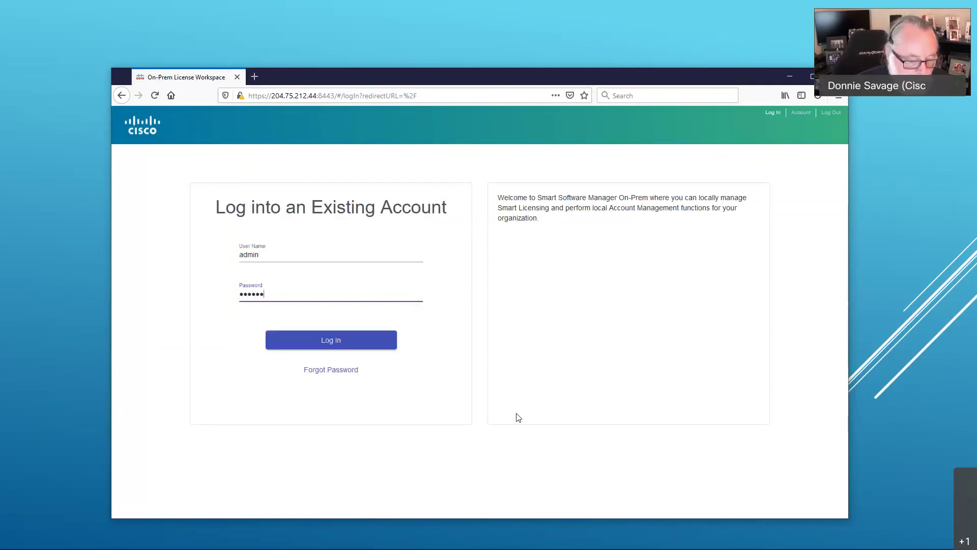
type("••••••")
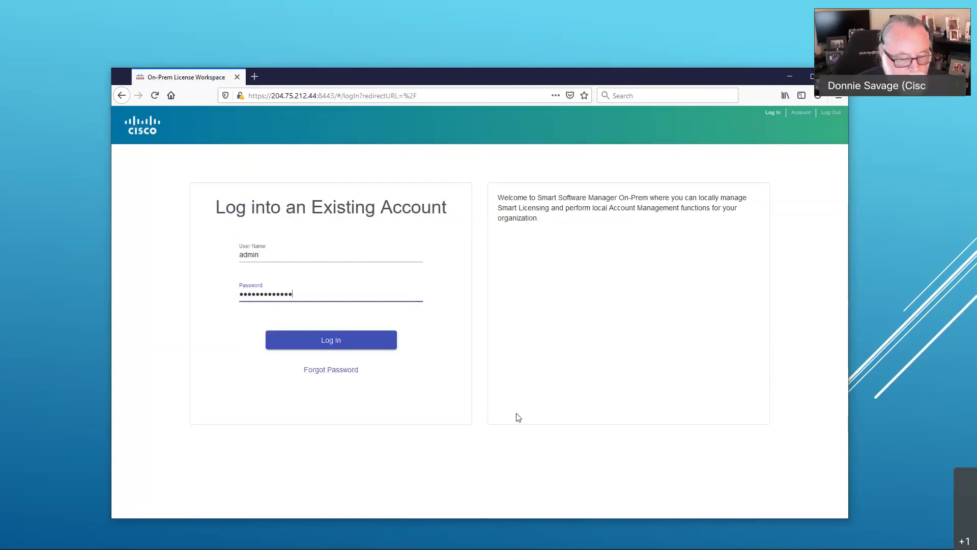
key("Return")
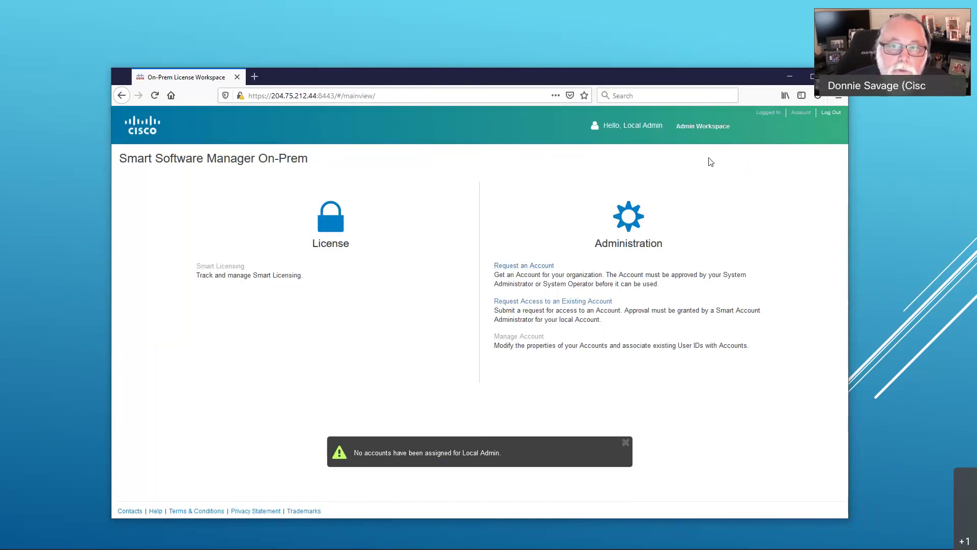
Step: Open the Admin Workspace and its empty Accounts panel
left_click(698, 128)
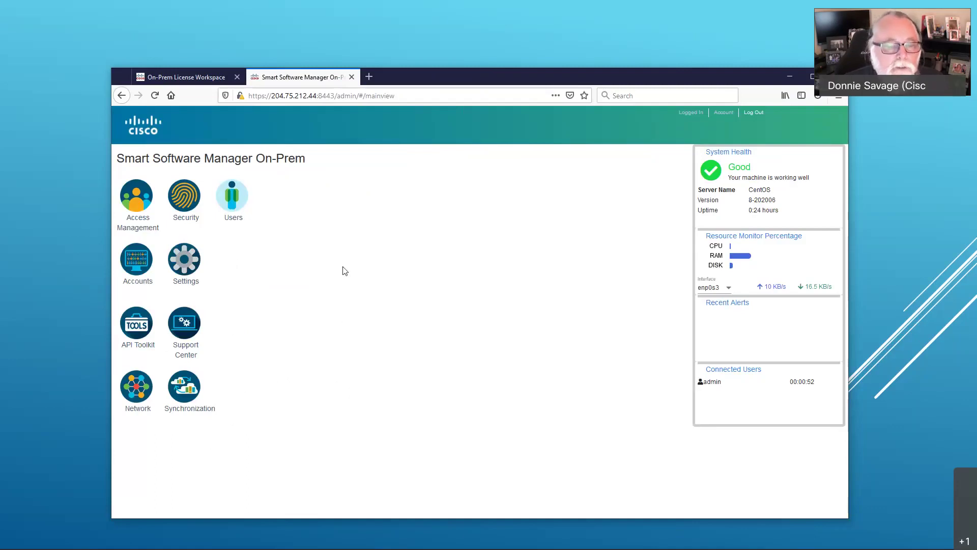
left_click(141, 265)
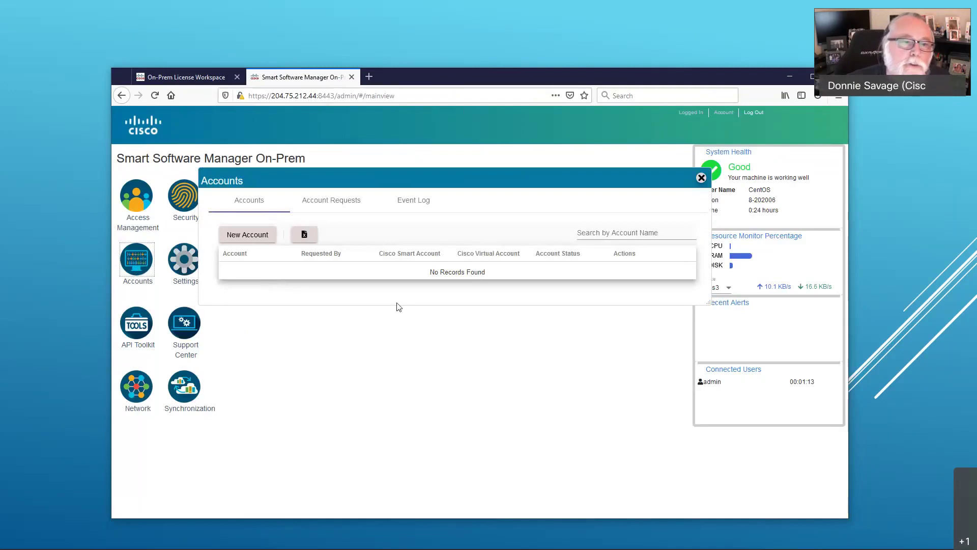
Step: Start a new account request named Demo with smart account Cisco Live
left_click(254, 238)
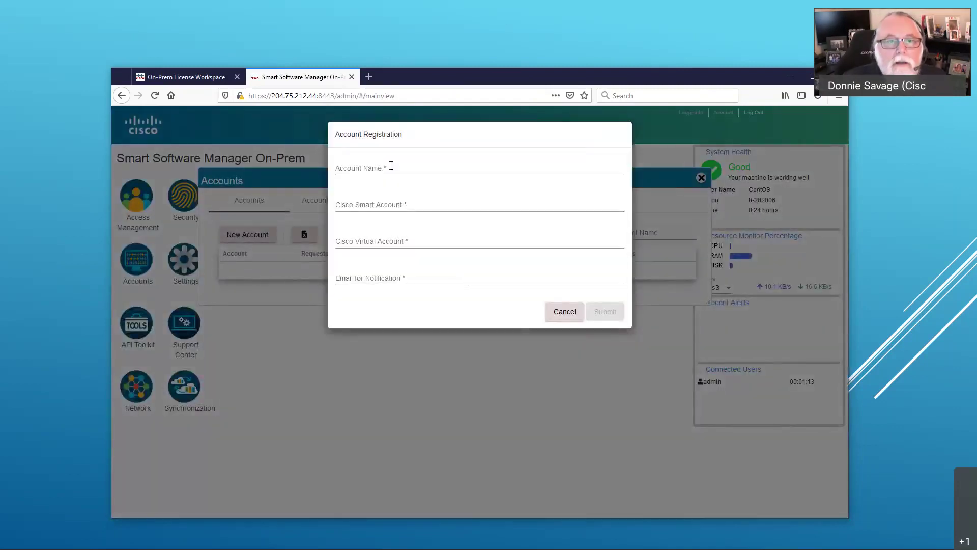
left_click(461, 172)
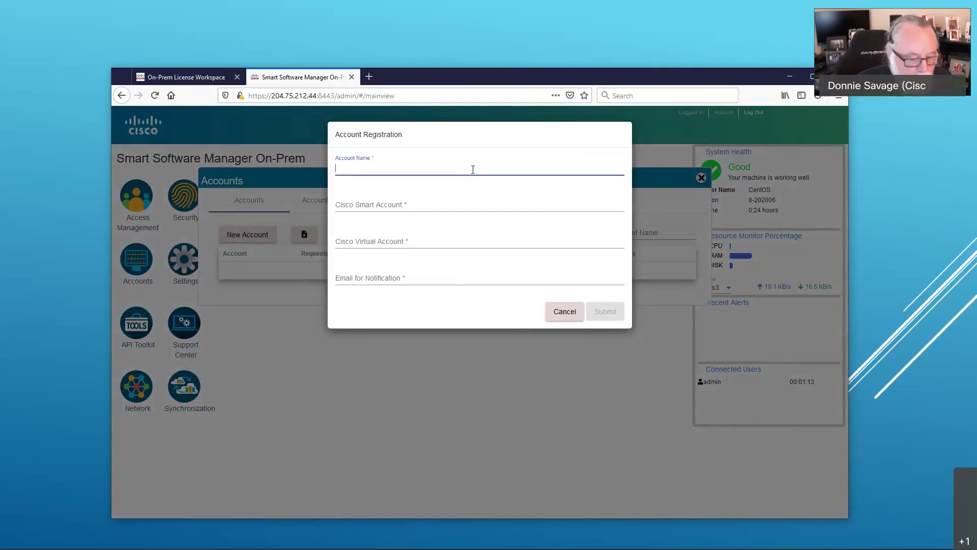
type("D")
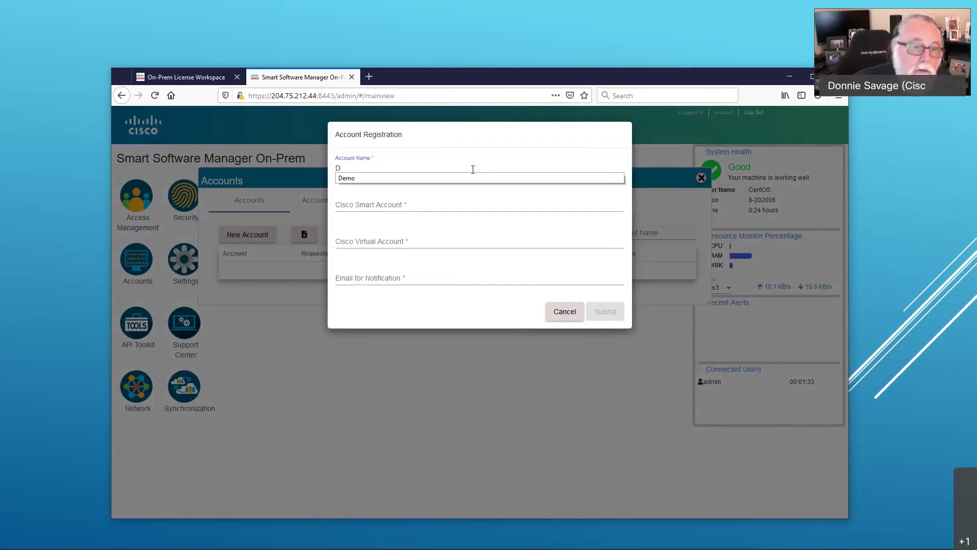
left_click(452, 178)
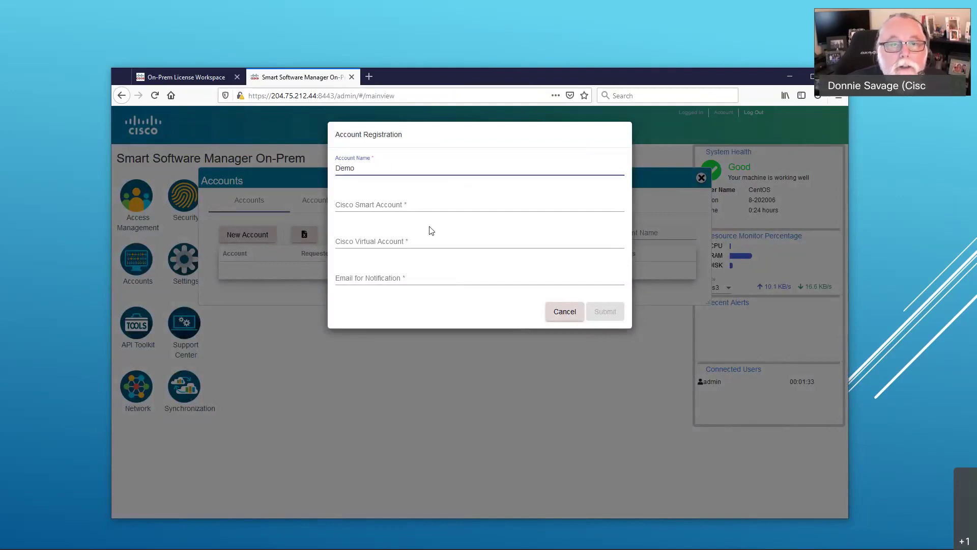
left_click(428, 207)
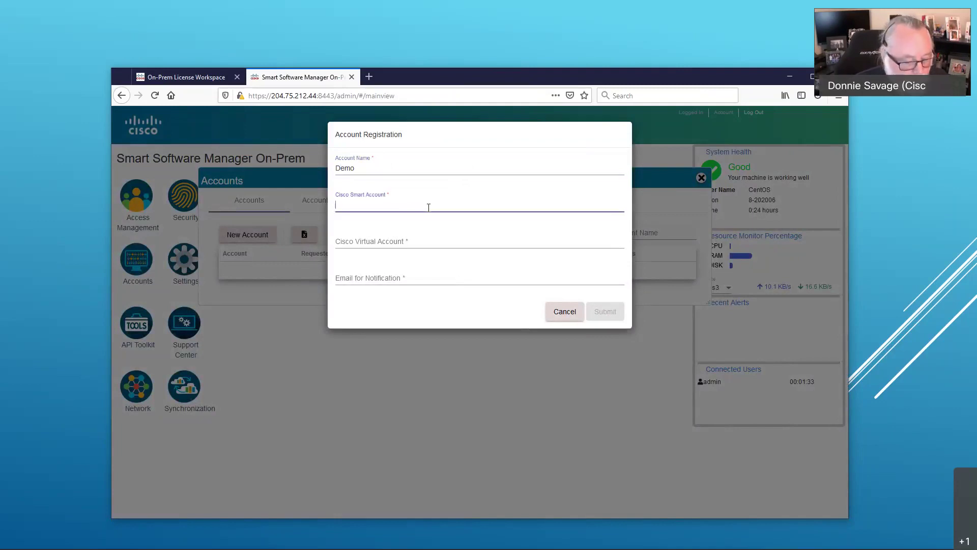
type("Cis")
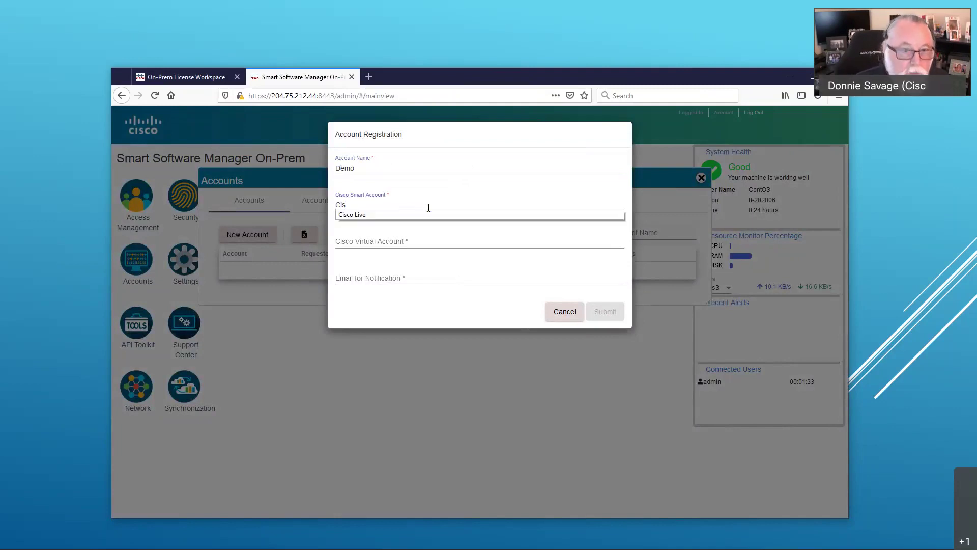
type("co Live")
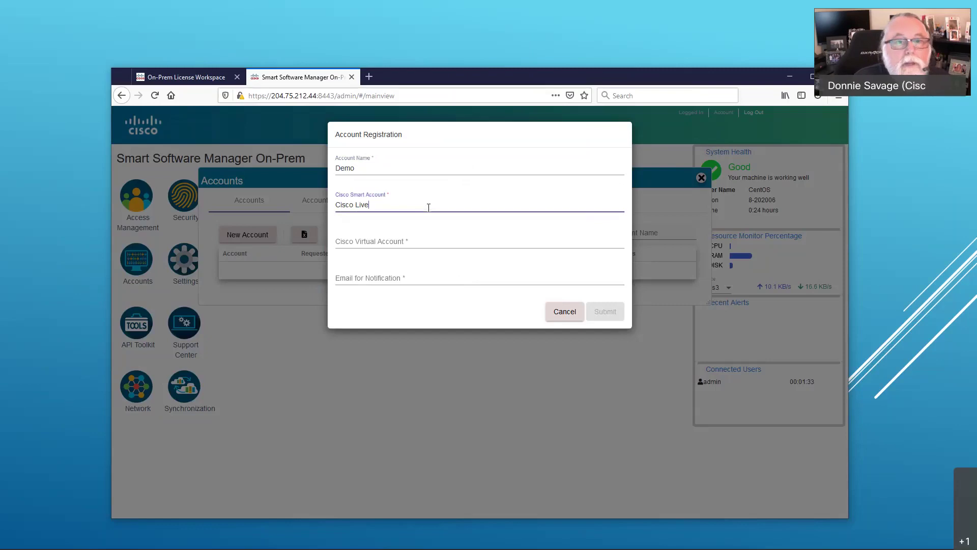
key("Tab")
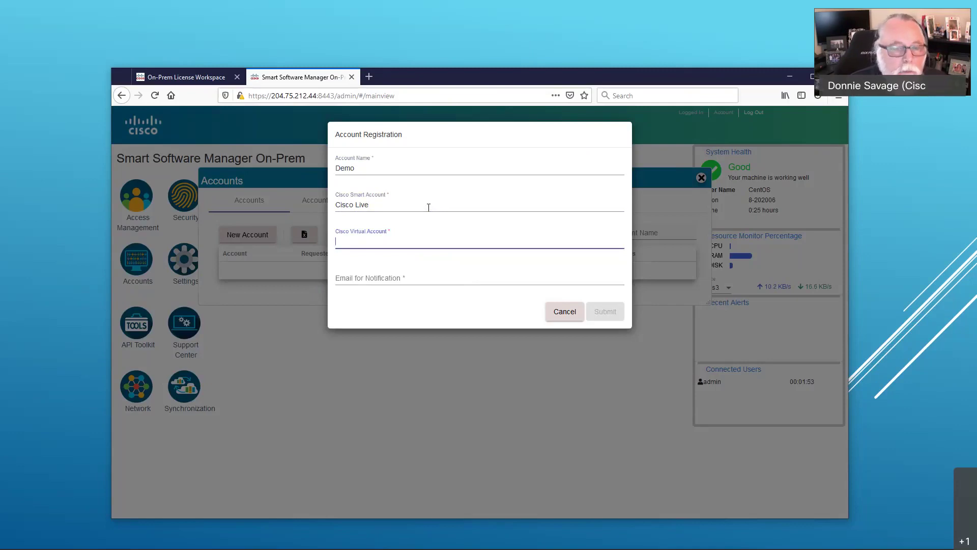
Step: Select virtual account Demo and the suggested notification e-mail, then submit the request
type("De")
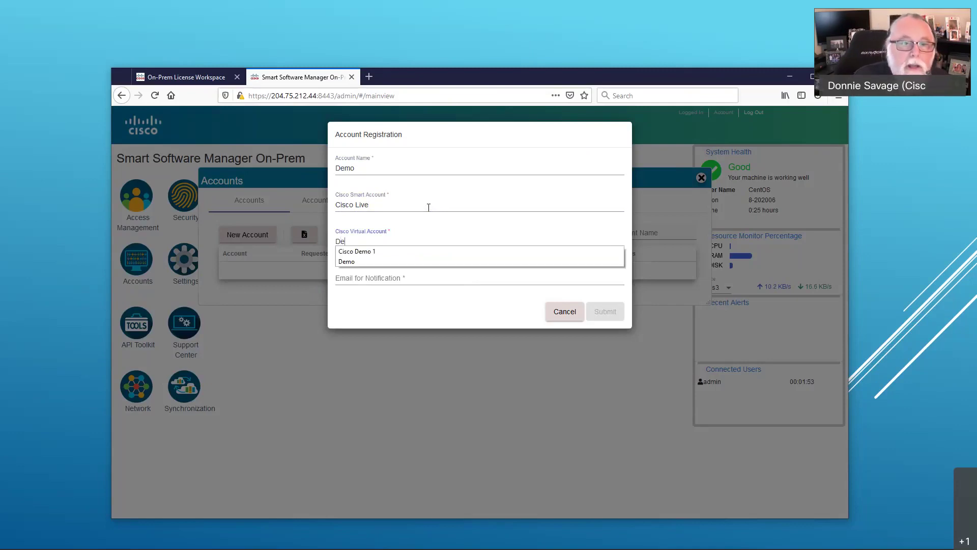
key("Down")
key("Down")
key("Return")
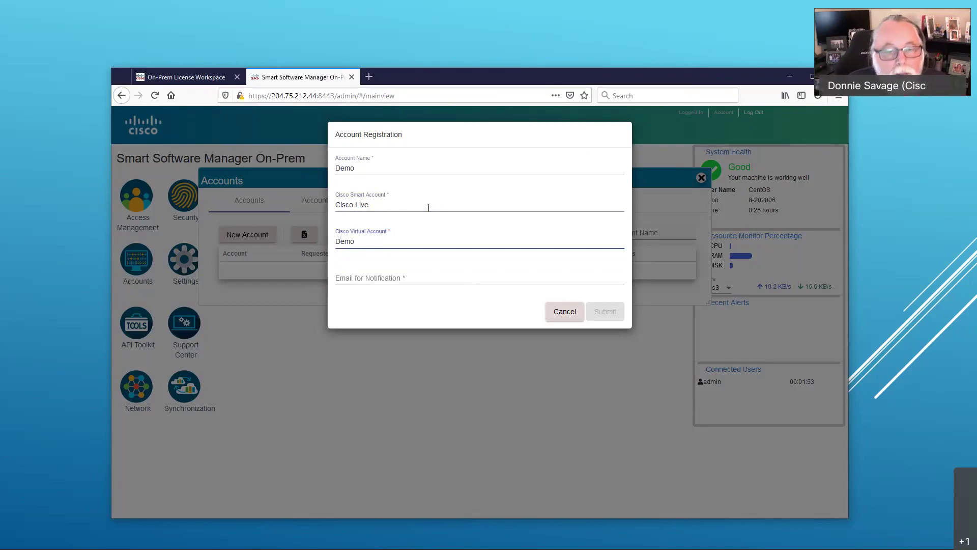
key("Tab")
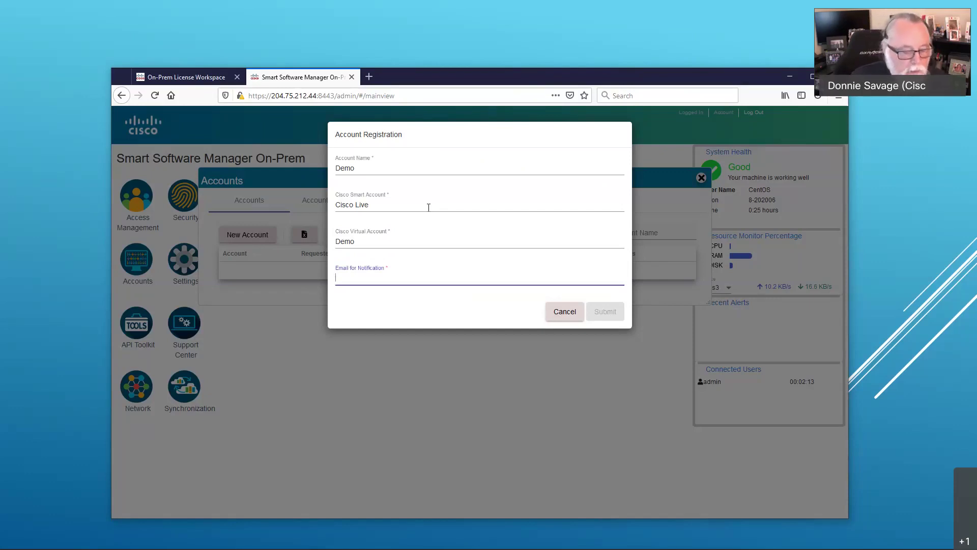
type("ds")
key("Down")
key("Return")
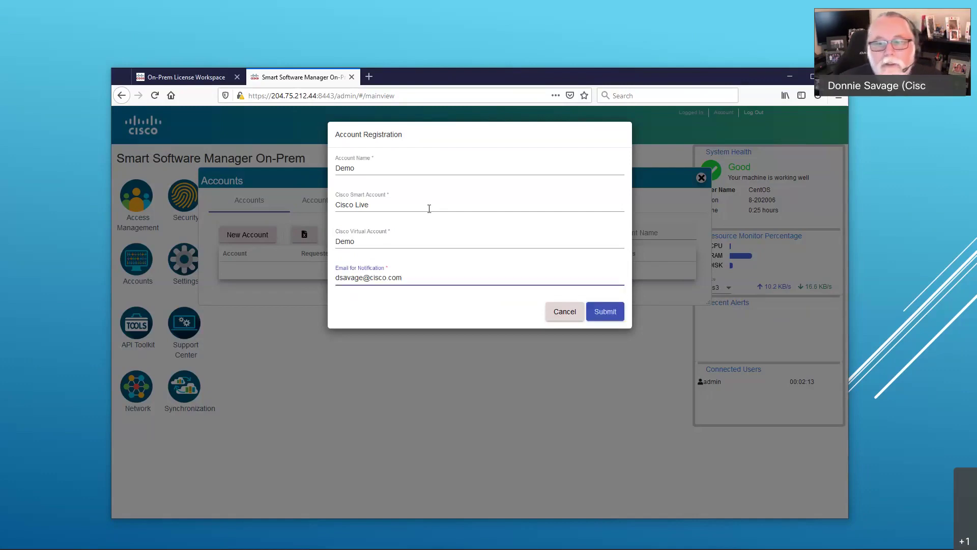
left_click(606, 312)
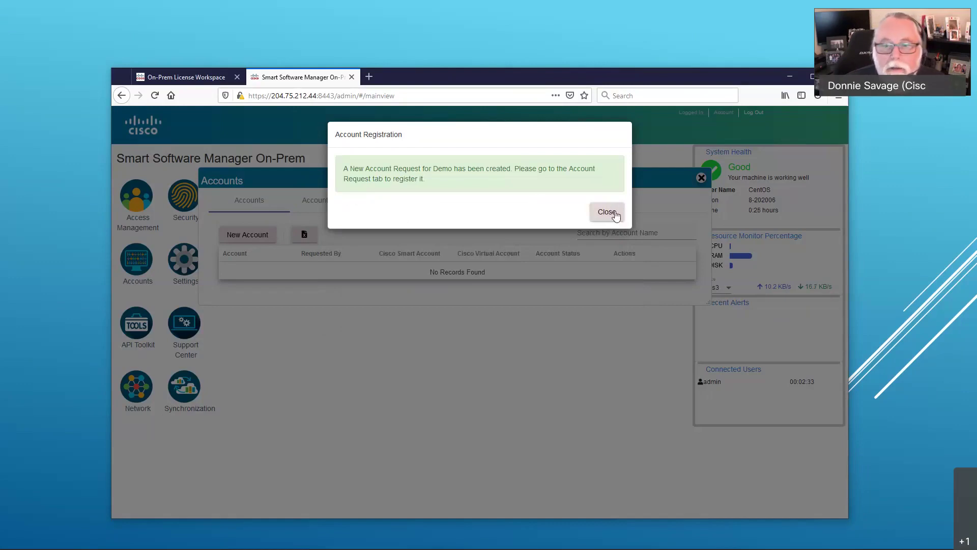
Step: Dismiss the confirmation and open Actions for the pending Demo request under Account Requests
left_click(612, 215)
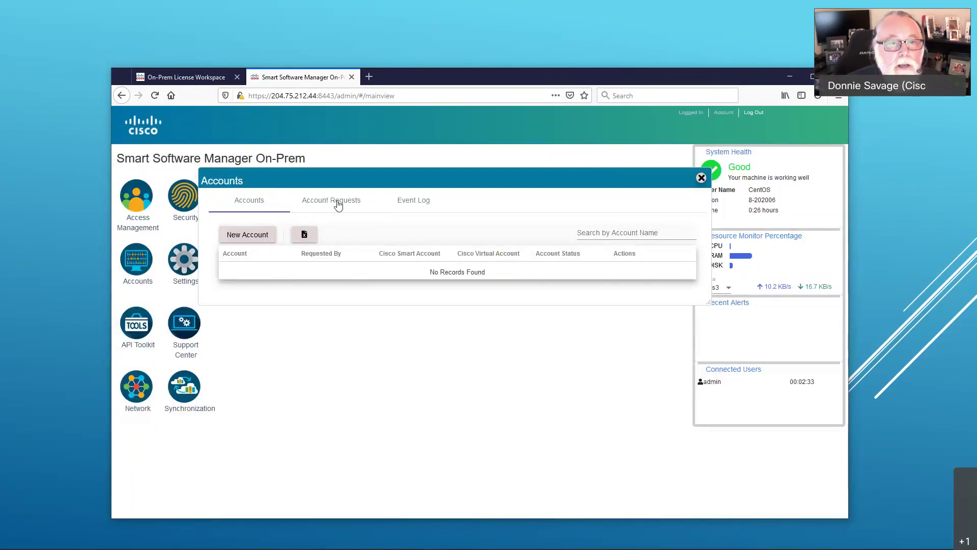
left_click(337, 203)
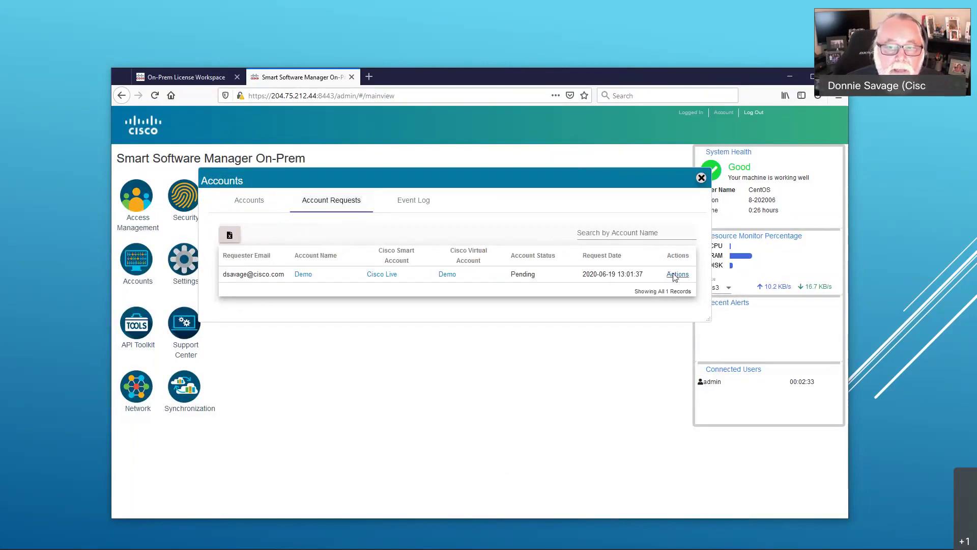
left_click(678, 275)
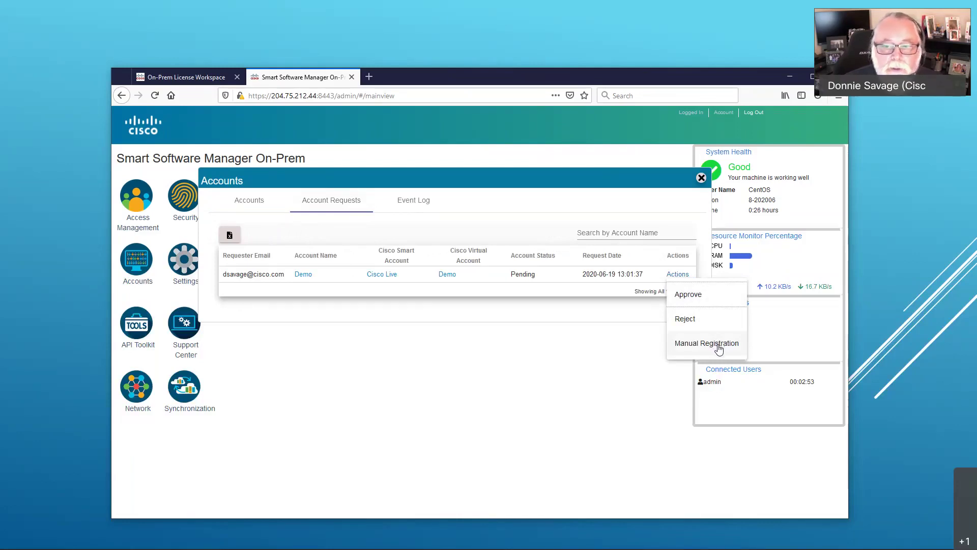
Step: Approve the Demo request, entering the saved SSO username and its password, and submit
left_click(692, 295)
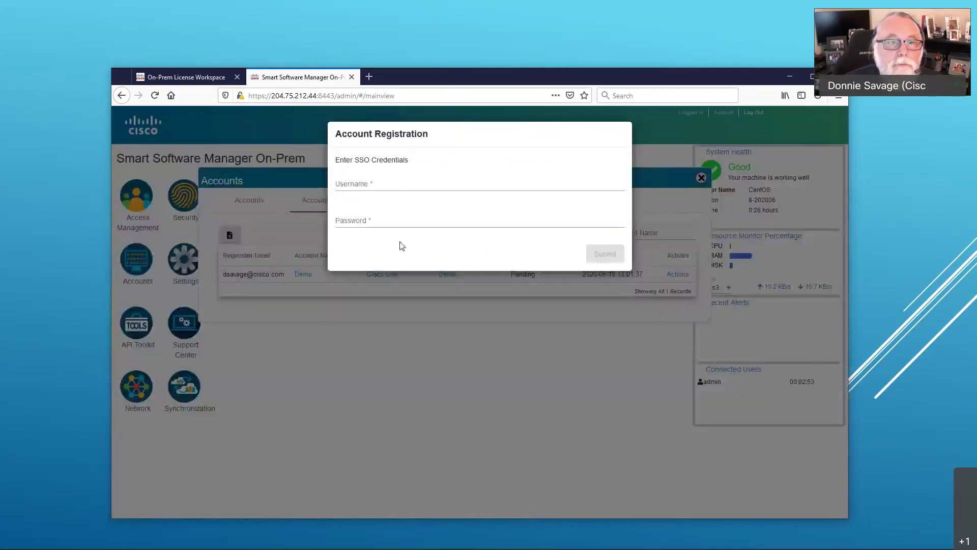
left_click(397, 183)
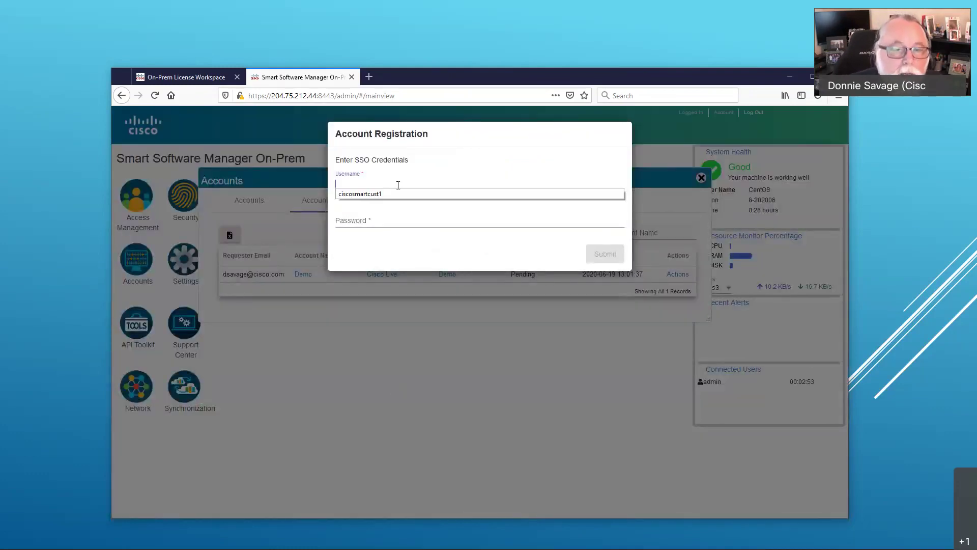
key("Escape")
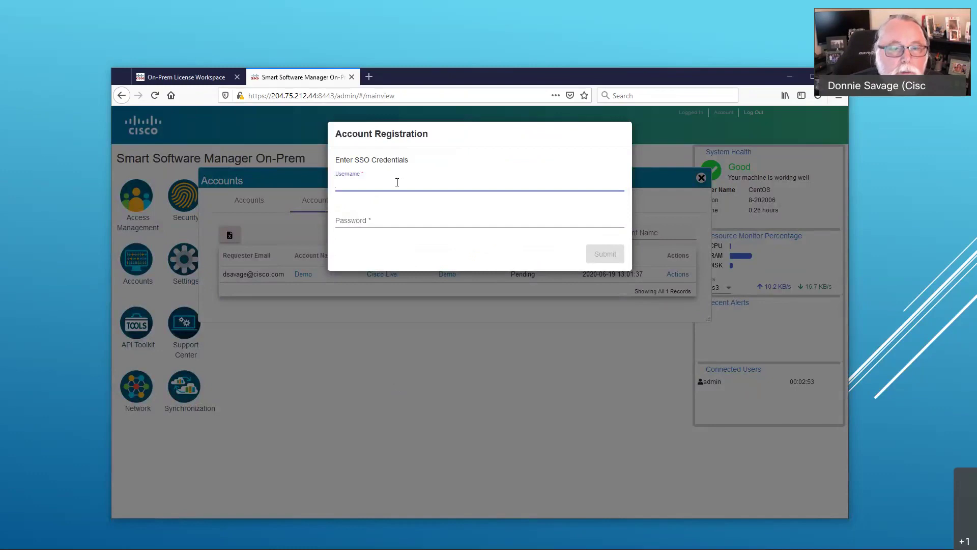
left_click(397, 182)
left_click(393, 192)
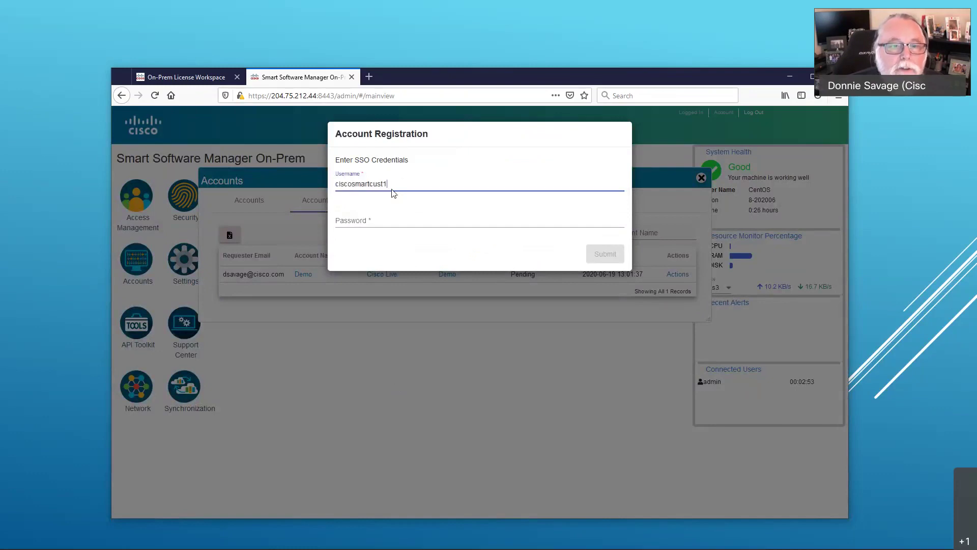
left_click(396, 220)
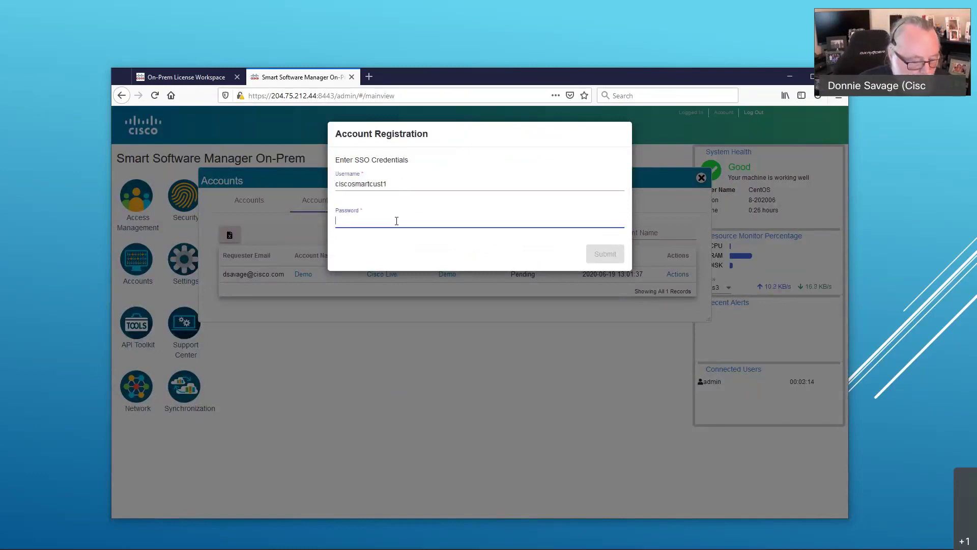
type("••••")
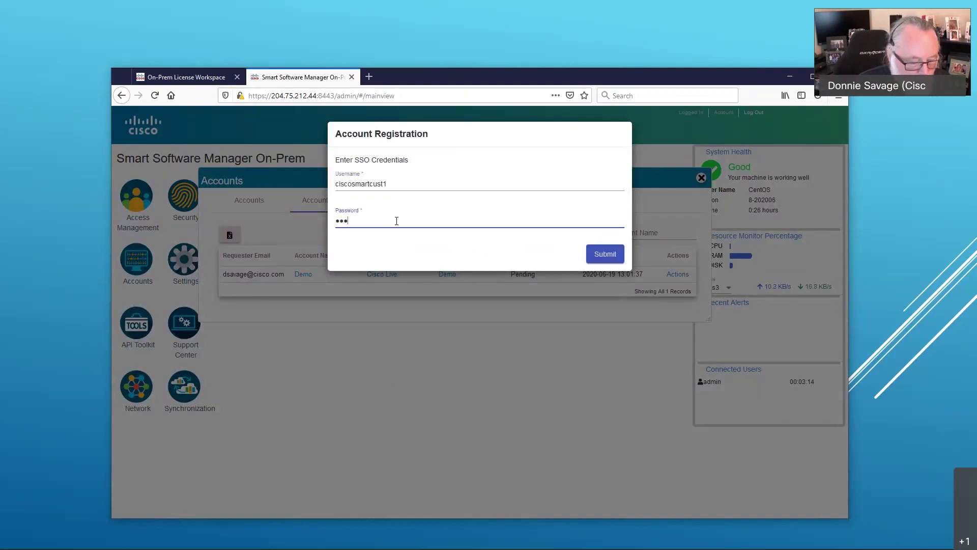
type("••••••••")
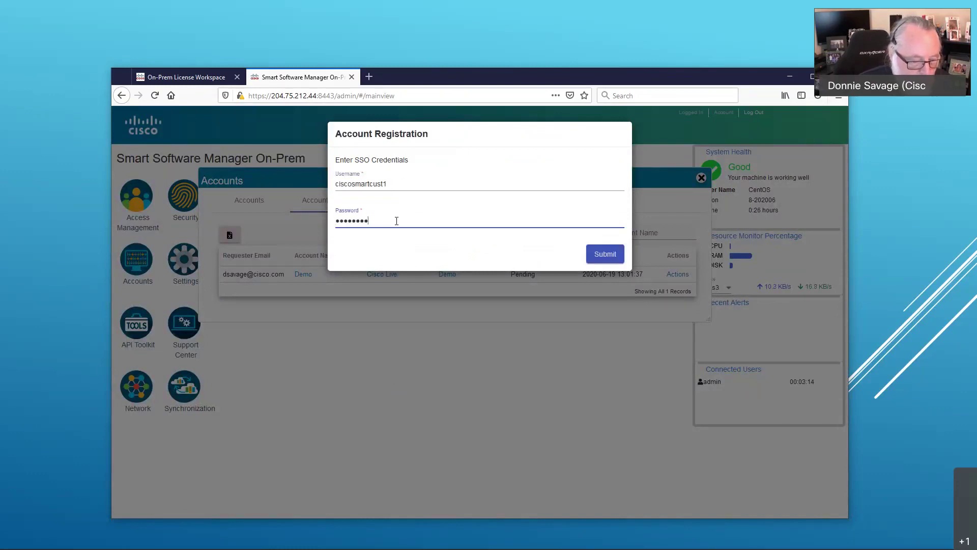
type("•")
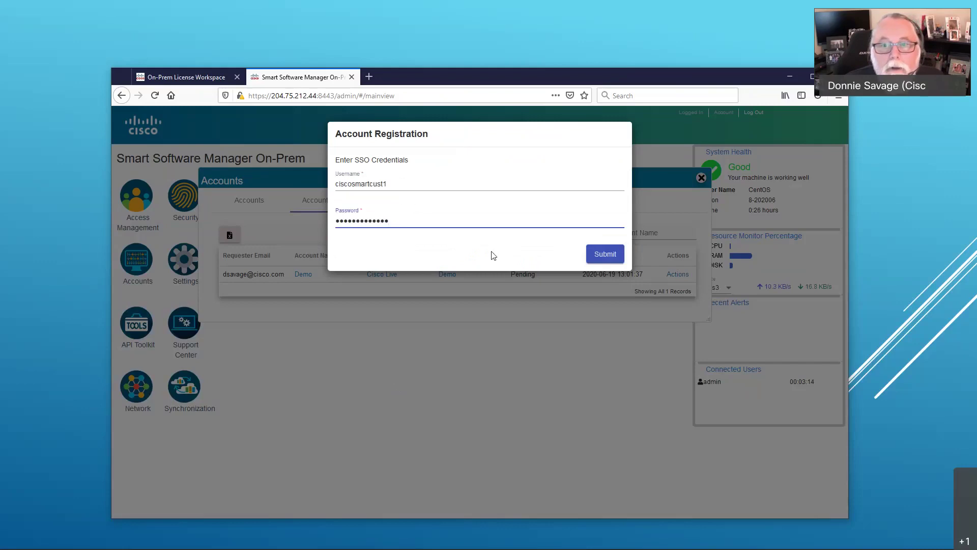
left_click(605, 254)
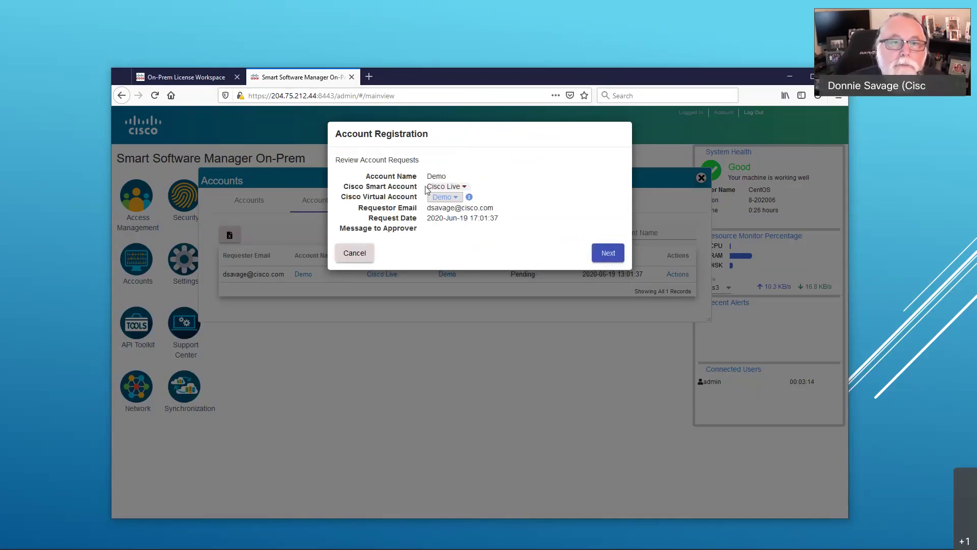
Step: Register the Demo account under smart account CISCO LIVE and virtual account Demo
left_click(465, 187)
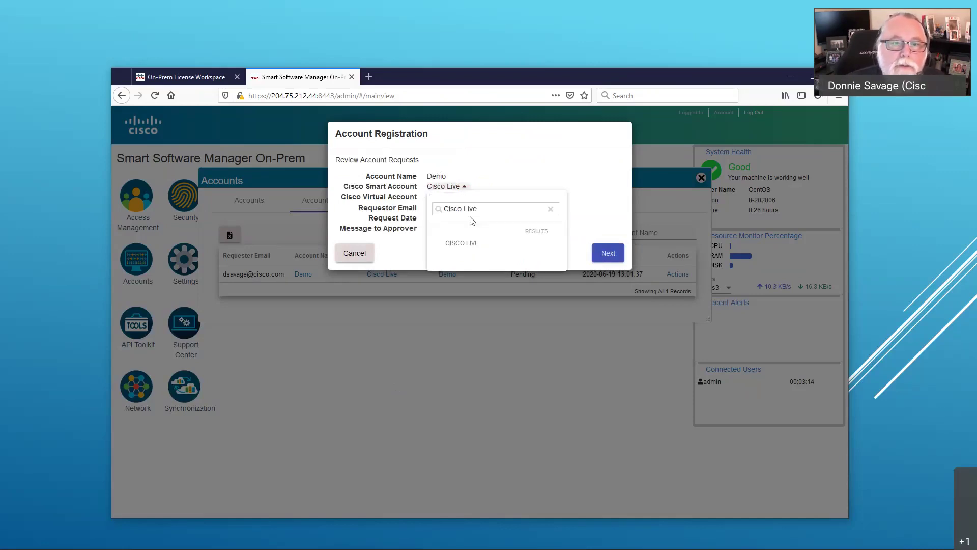
left_click(462, 244)
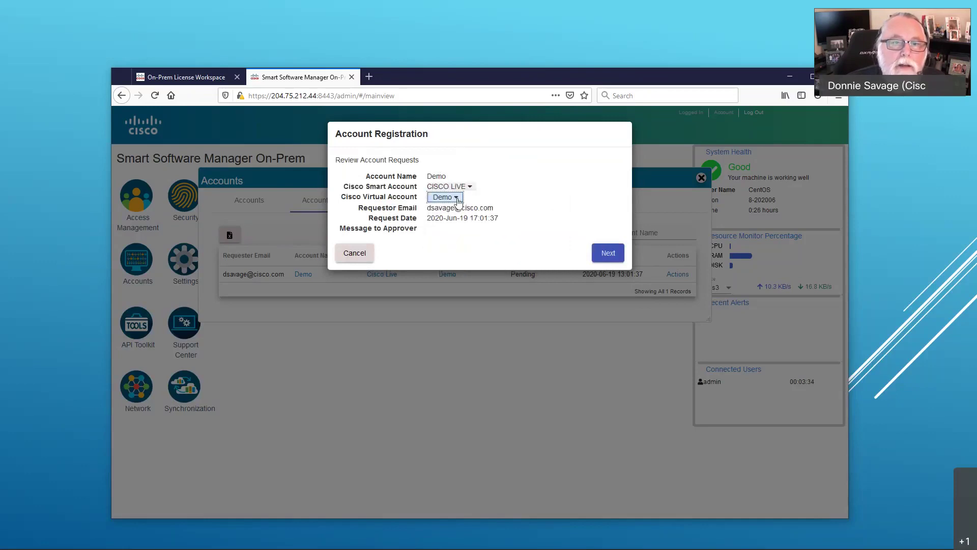
left_click(460, 198)
left_click(463, 270)
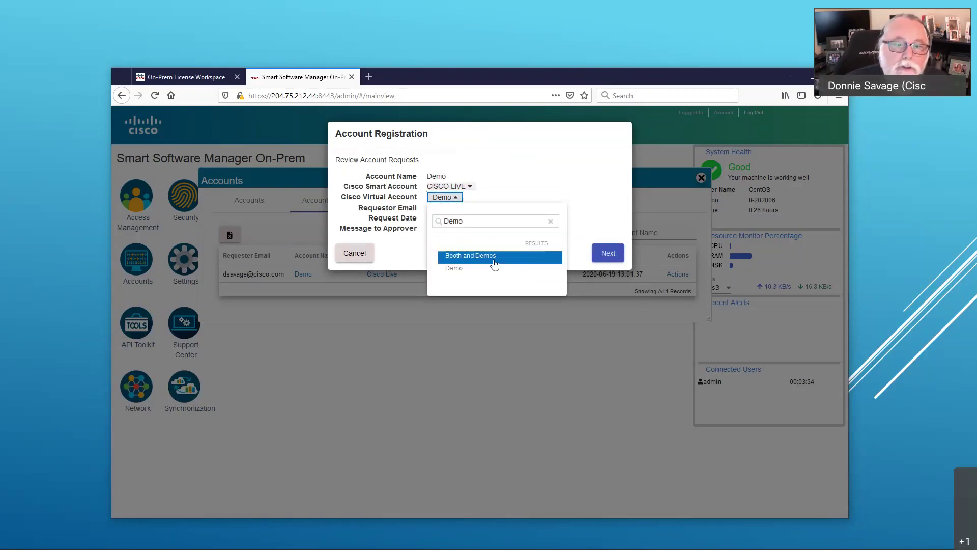
left_click(541, 188)
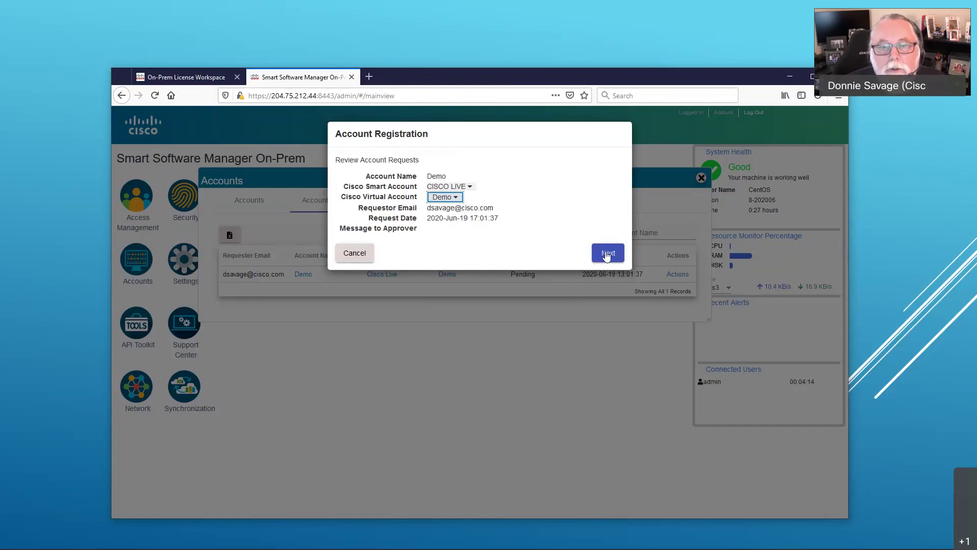
left_click(608, 254)
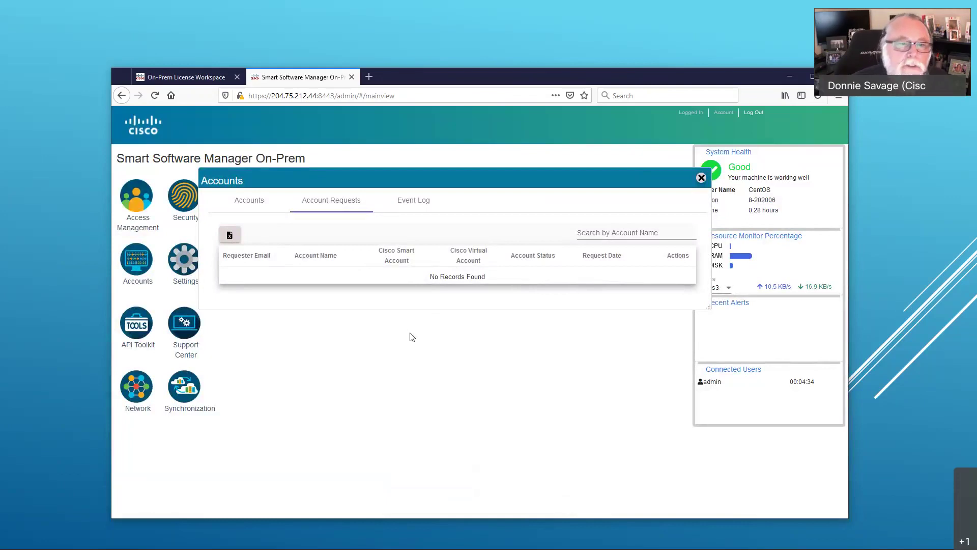
Step: Check that Demo is Active under Accounts and view its synchronization status
left_click(255, 201)
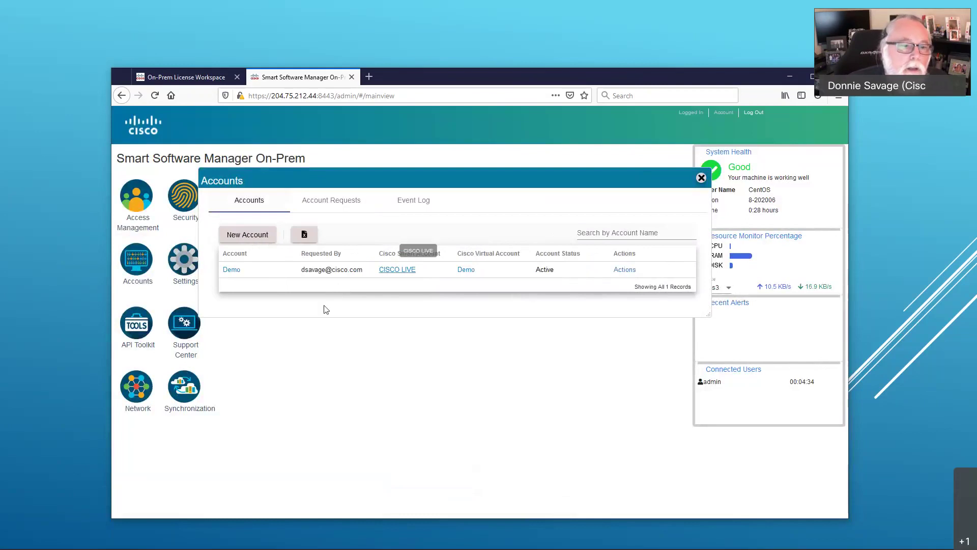
left_click(190, 392)
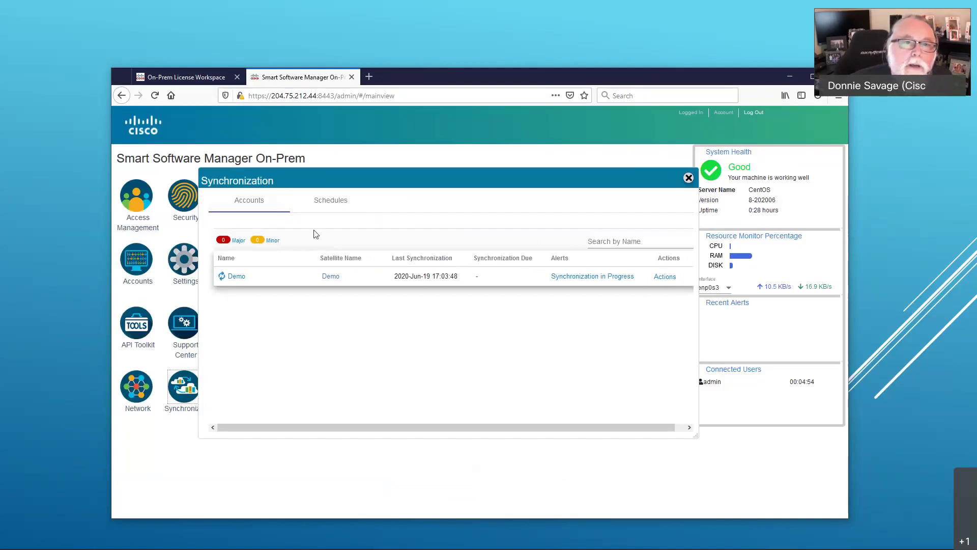
Step: Reload the On-Prem License Workspace so the Demo account shows up
left_click(185, 78)
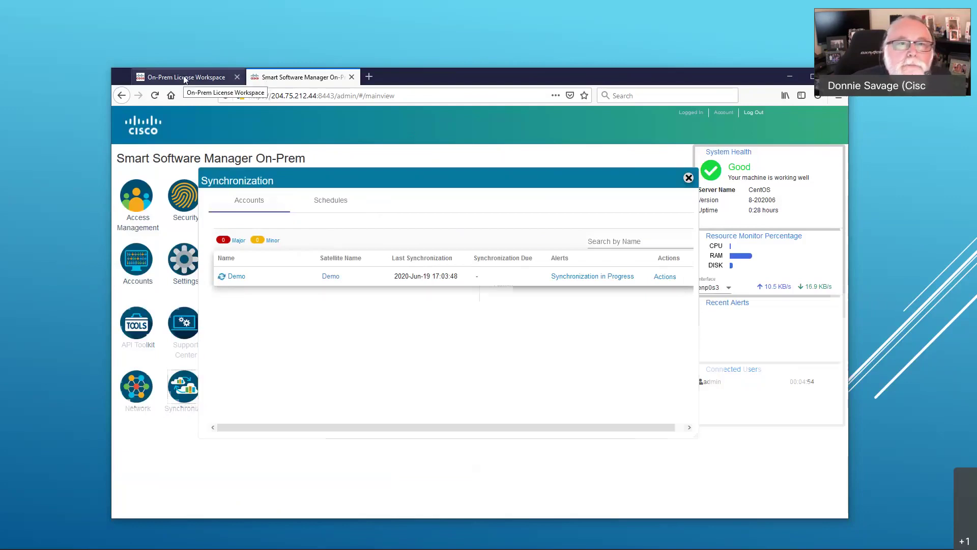
right_click(328, 314)
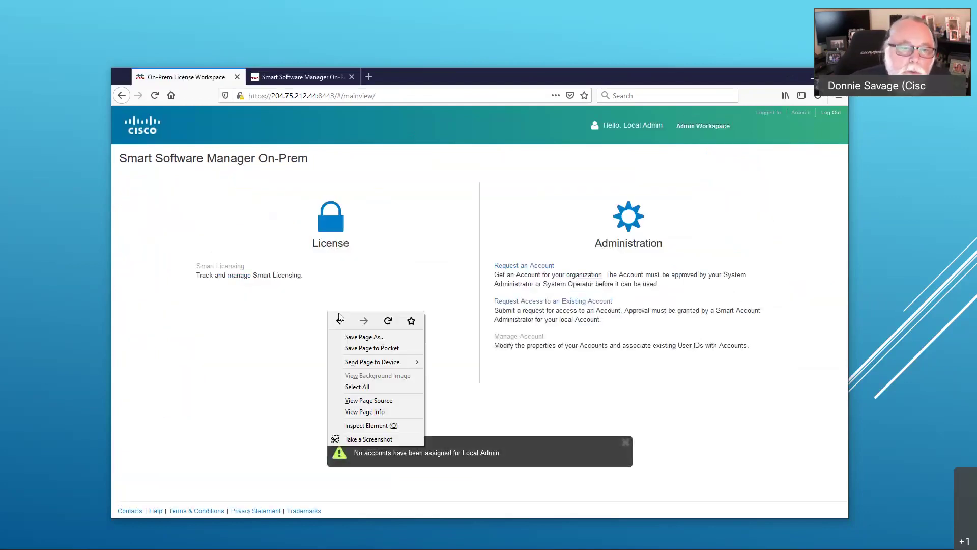
left_click(386, 321)
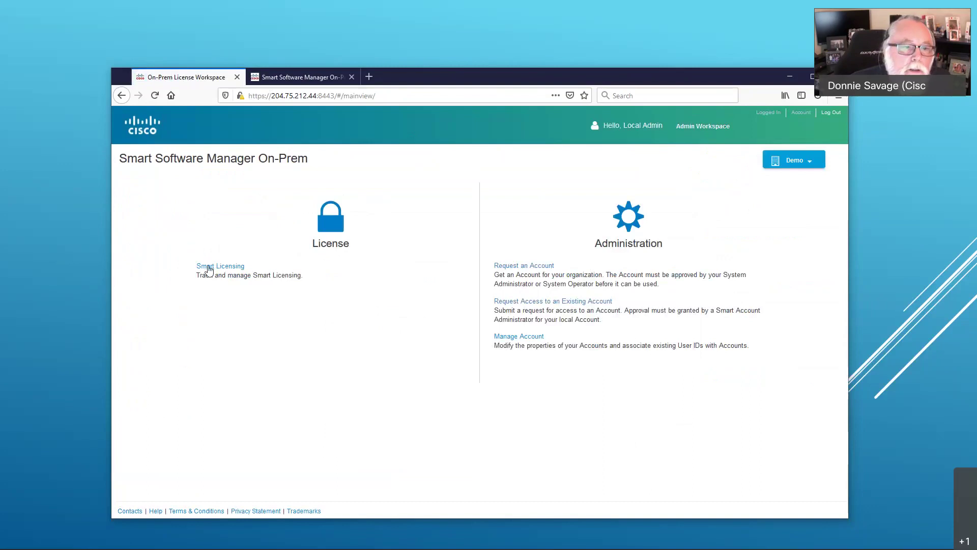
Step: Review the Demo account's virtual accounts, then go to Smart Licensing from home
left_click(531, 340)
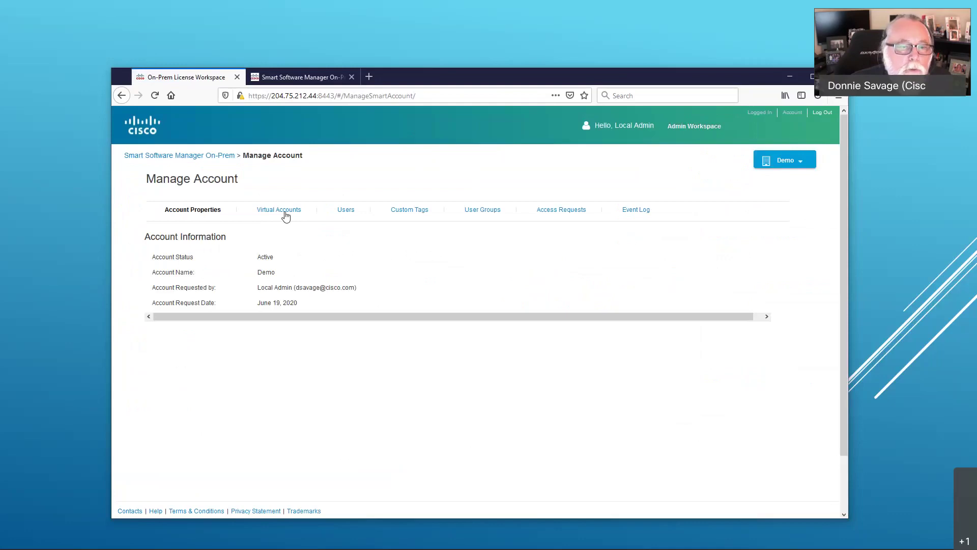
left_click(285, 216)
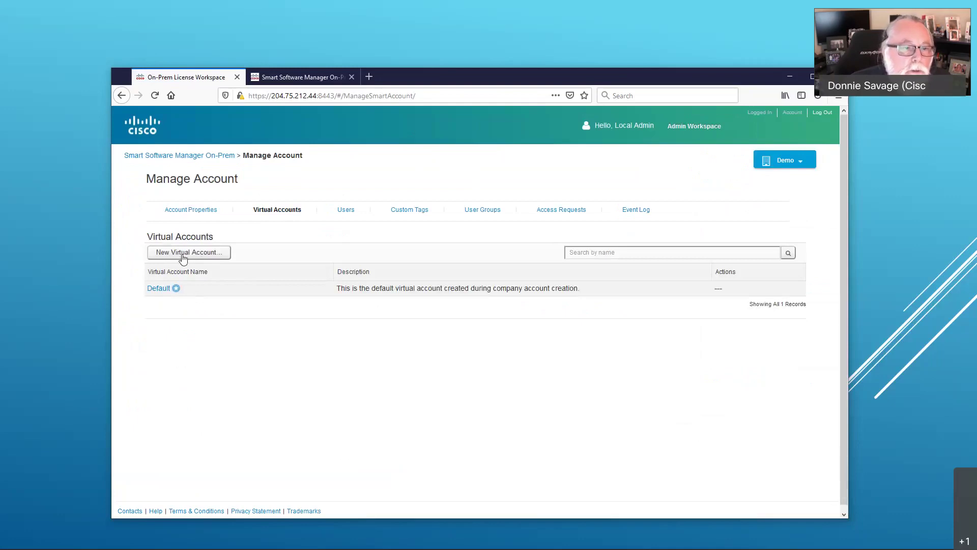
left_click(214, 158)
left_click(213, 264)
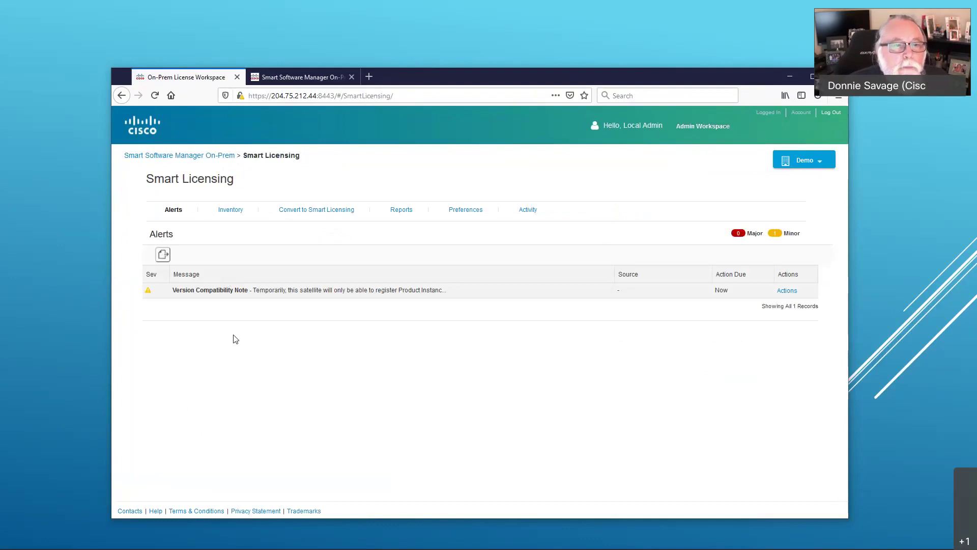
Step: Browse the Default virtual account's Licenses and Product Instances, then start a new token
left_click(235, 214)
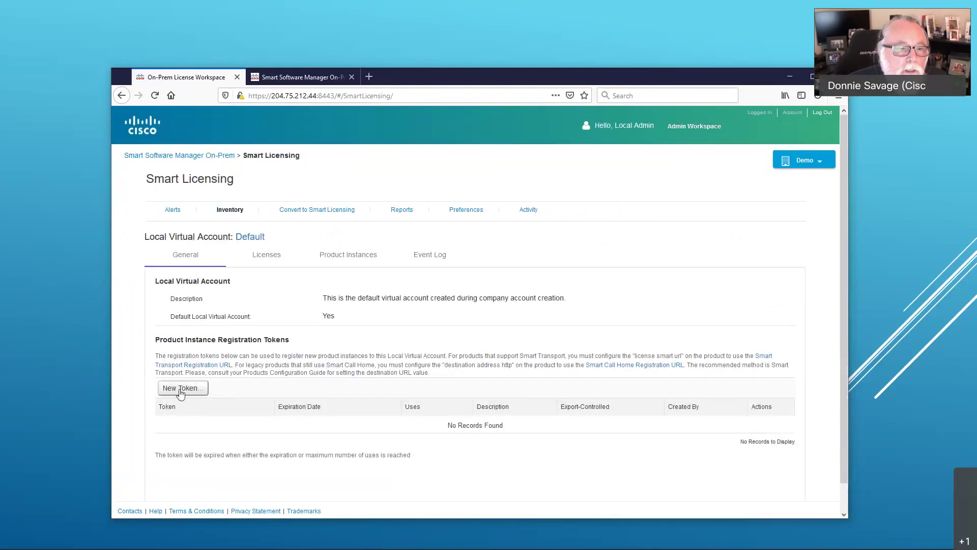
left_click(280, 255)
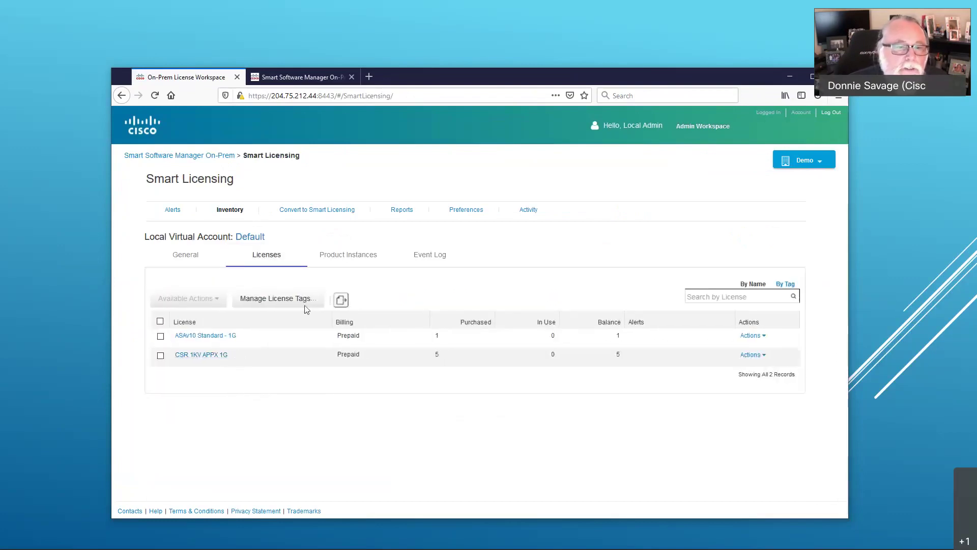
left_click(358, 260)
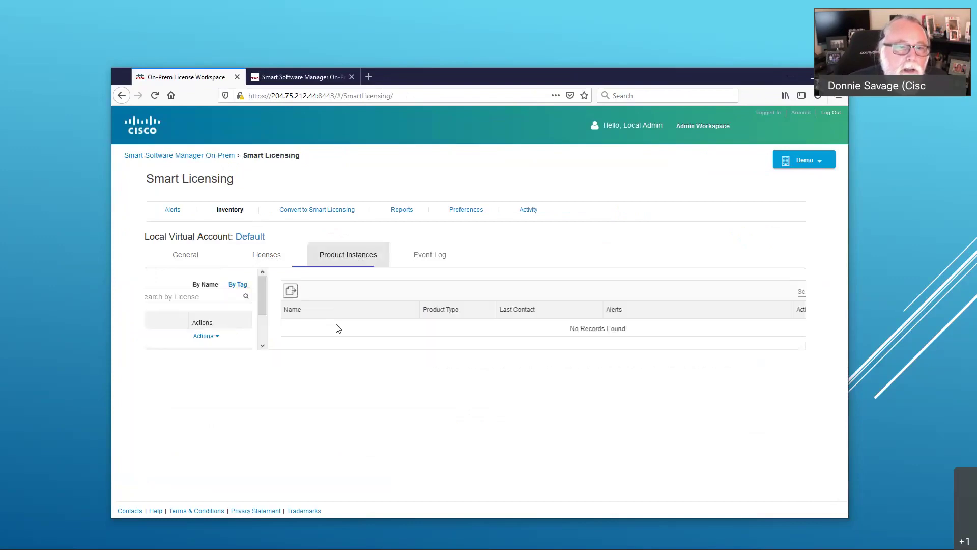
left_click(201, 256)
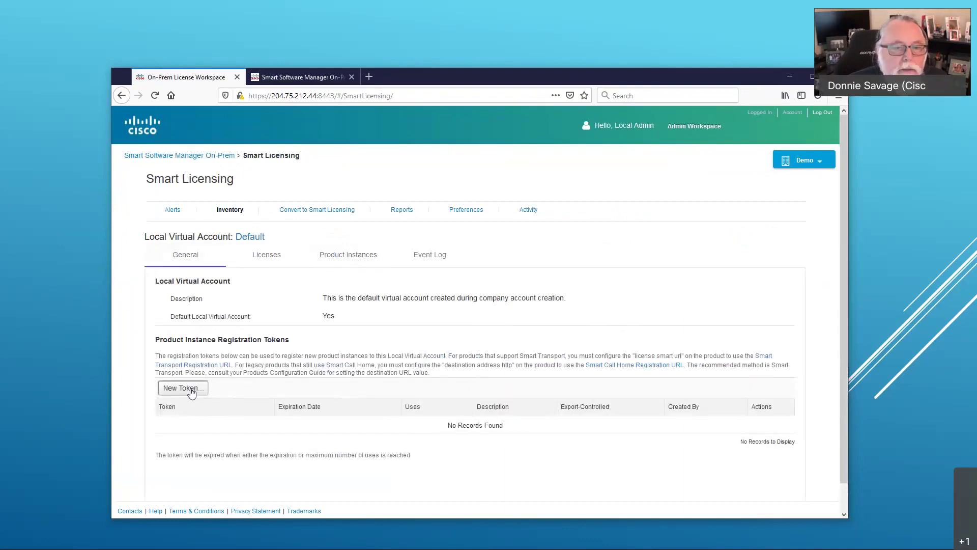
left_click(183, 388)
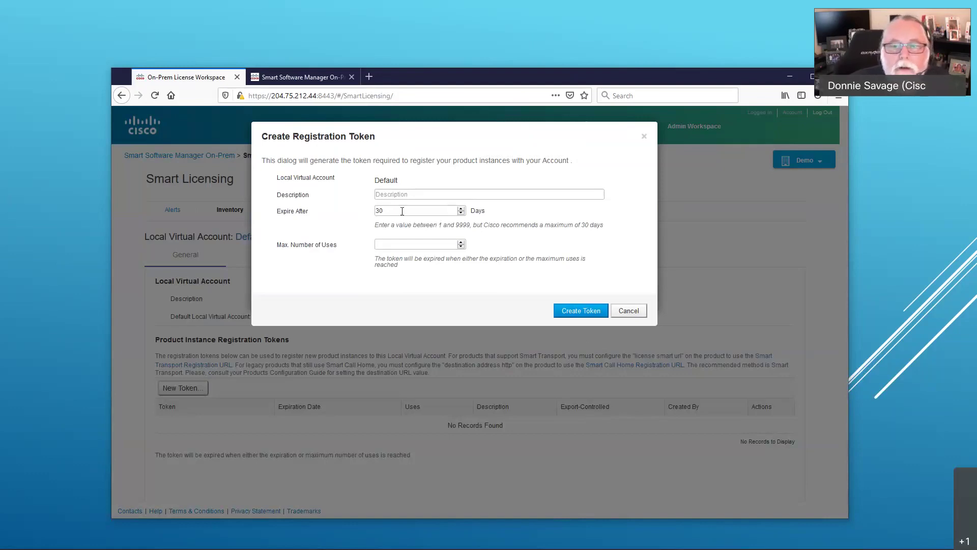
Step: Create the 30-day registration token expiring 2020-Jul-19 and review its available actions
left_click(580, 311)
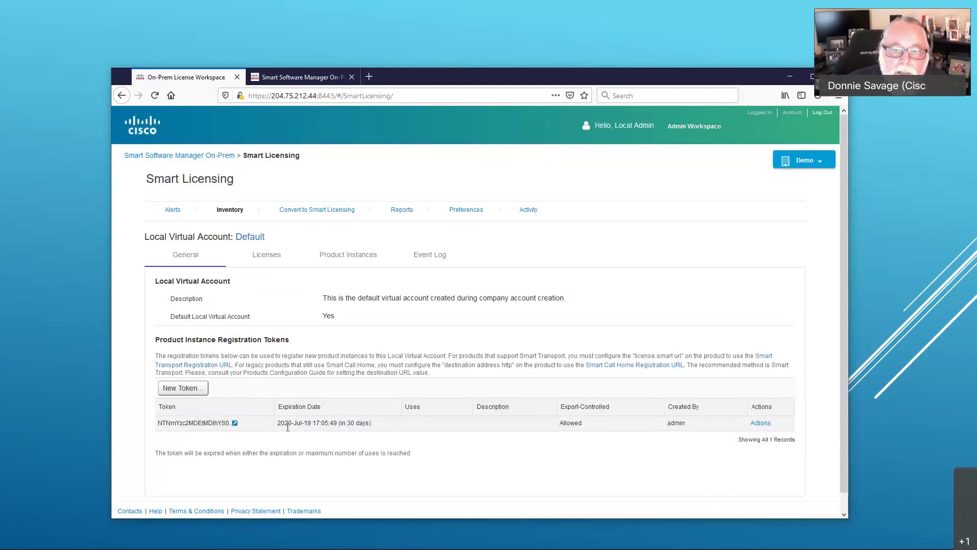
left_click(766, 424)
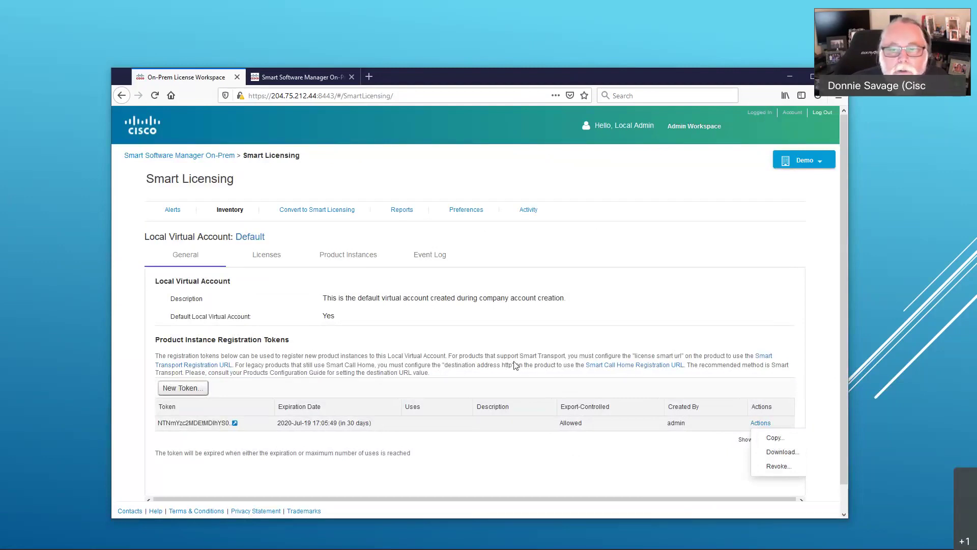
left_click_drag(583, 366, 700, 367)
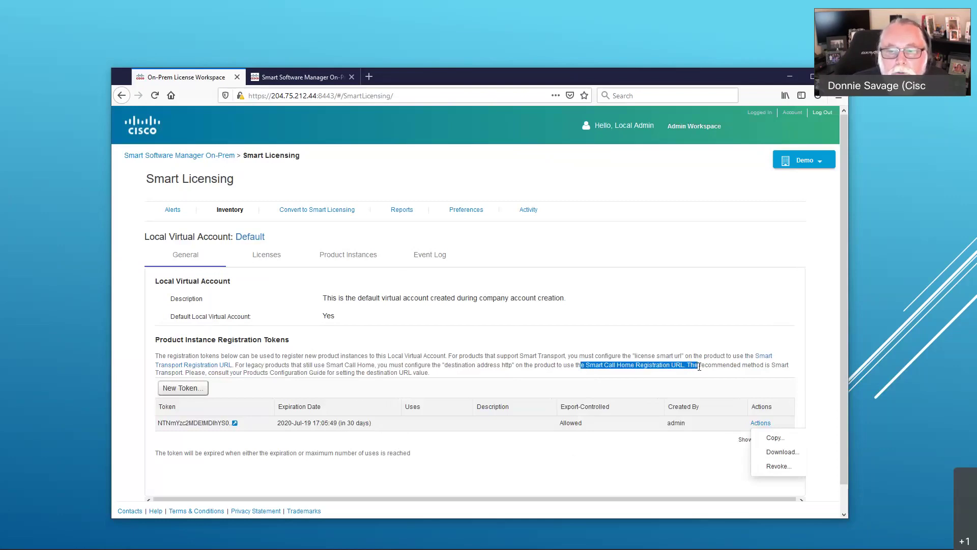
Step: Select and copy the Smart Call Home registration URL
left_click(664, 366)
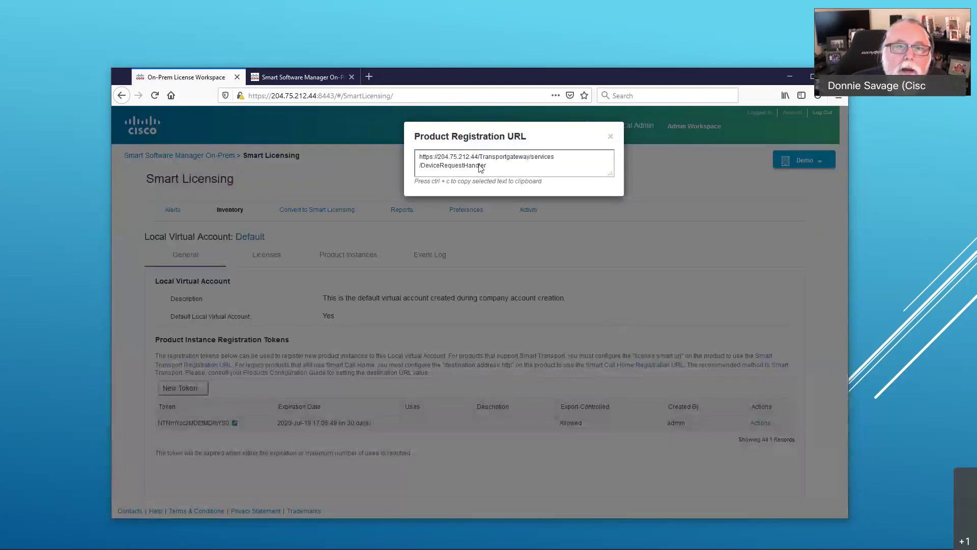
left_click(441, 163)
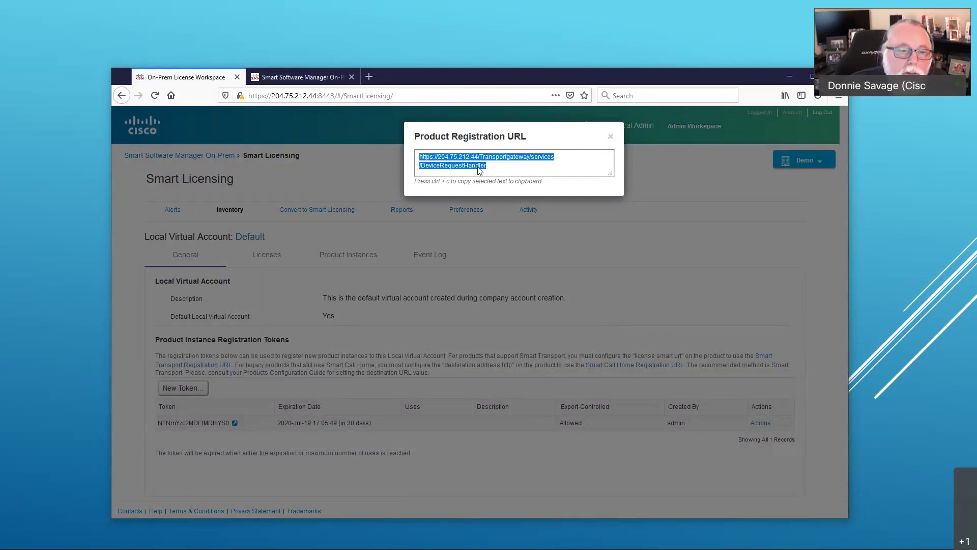
left_click(584, 326)
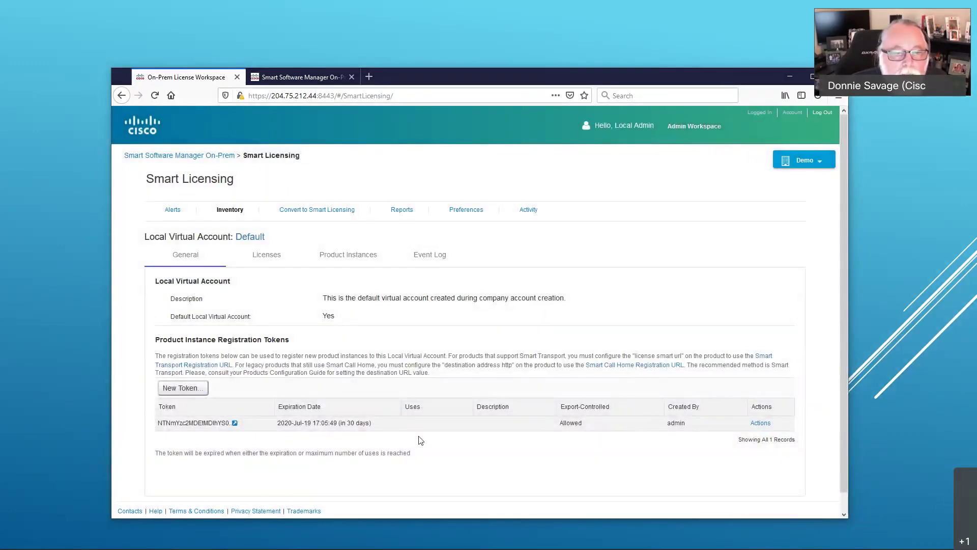
Step: Copy the new registration token and return to the On-Prem home page
left_click(759, 422)
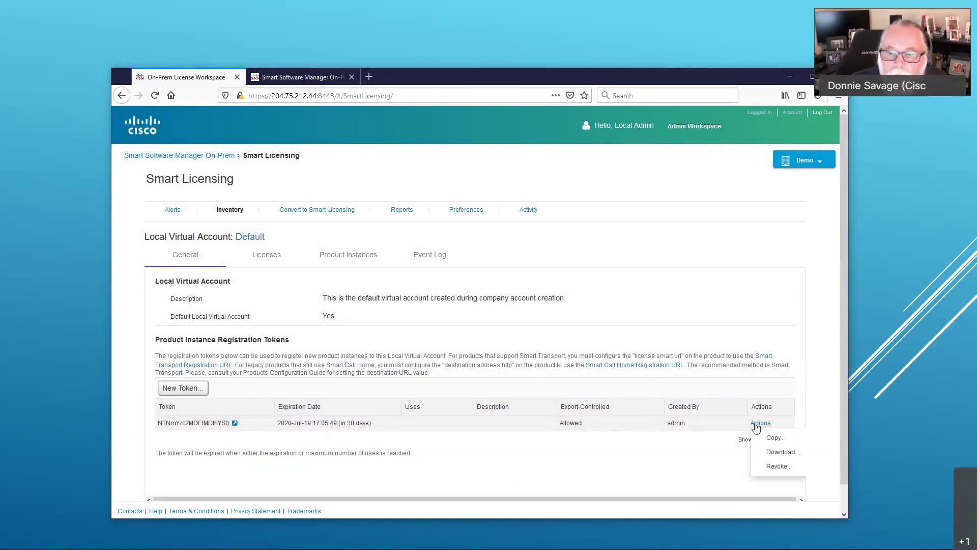
left_click(774, 436)
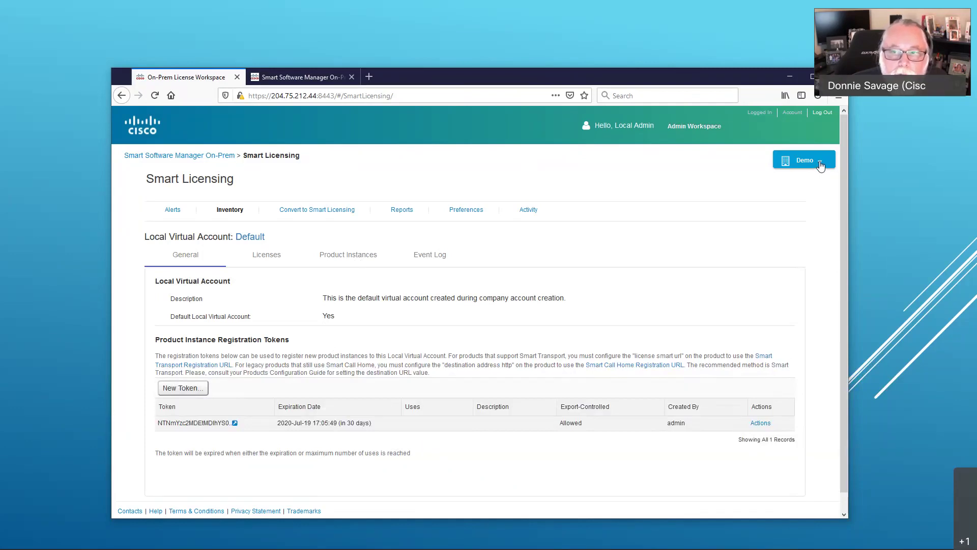
left_click(820, 166)
mouse_move(700, 225)
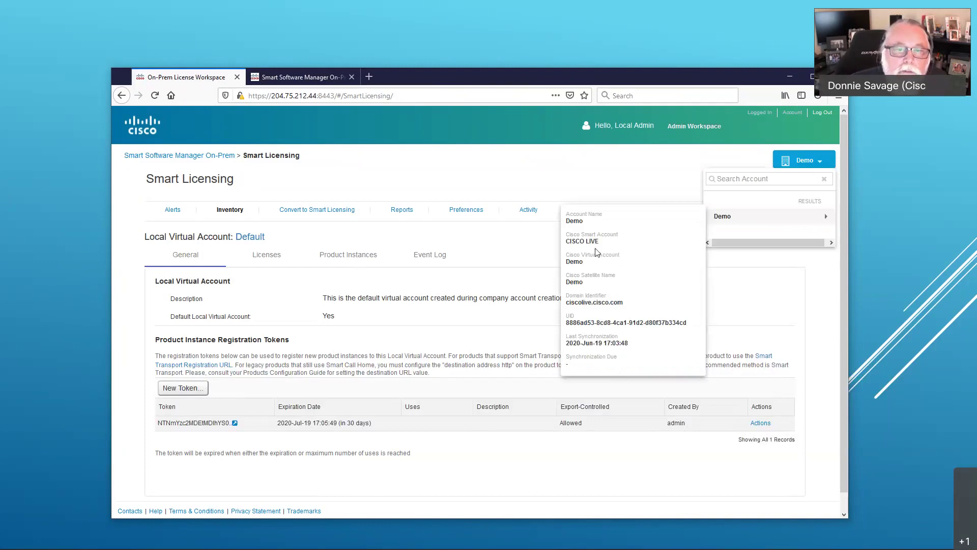
left_click(214, 155)
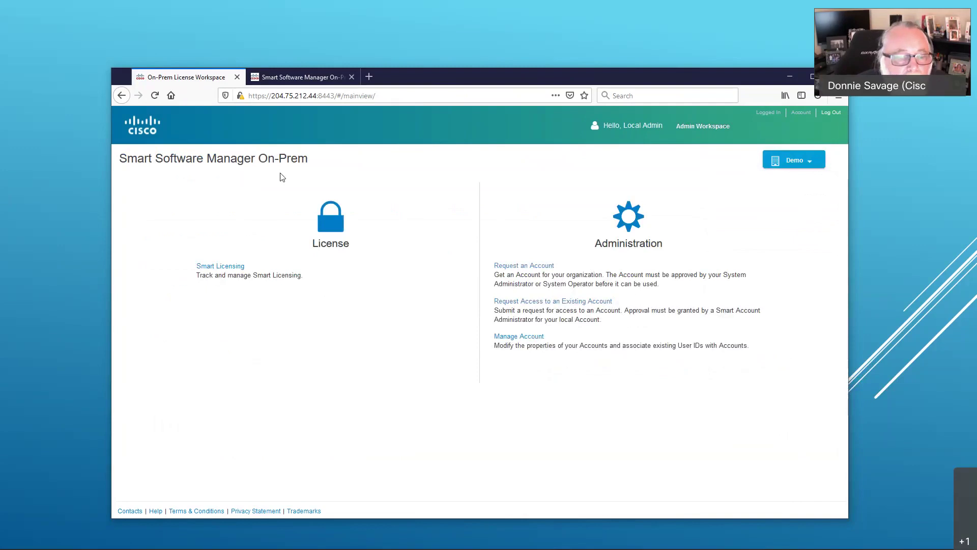